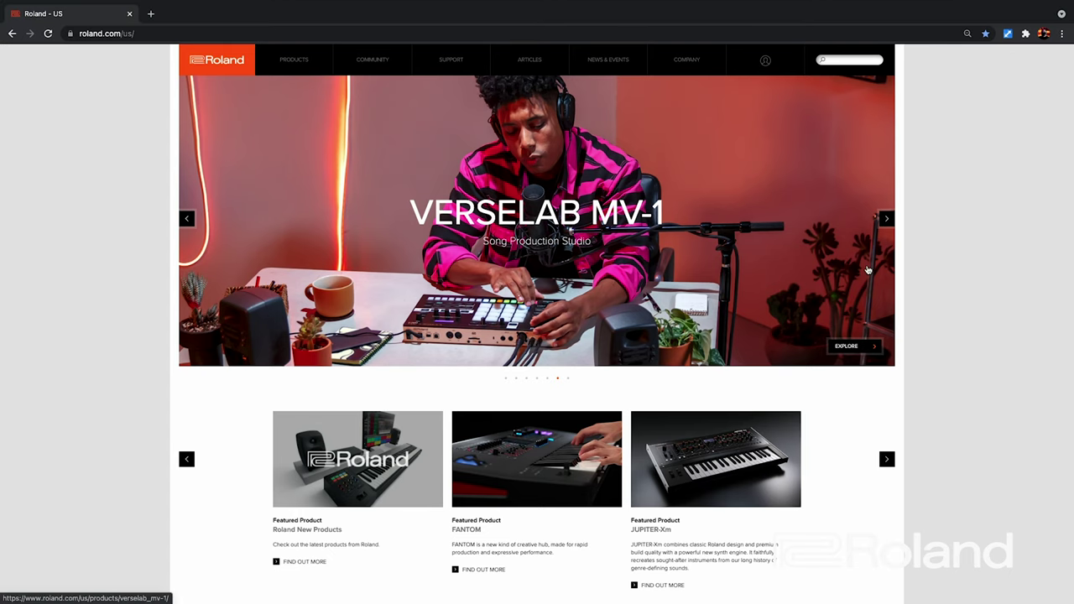
- Browse Roland's Synthesizers > Performance/Workstation category and scroll down to the FANTOM 7
mouse_move(293, 61)
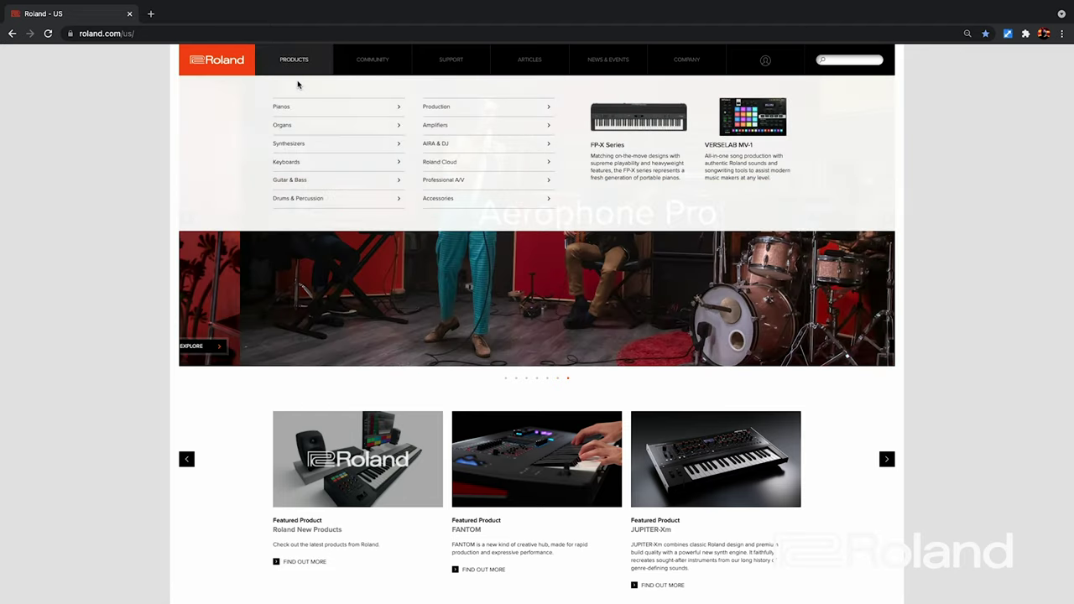
click(293, 144)
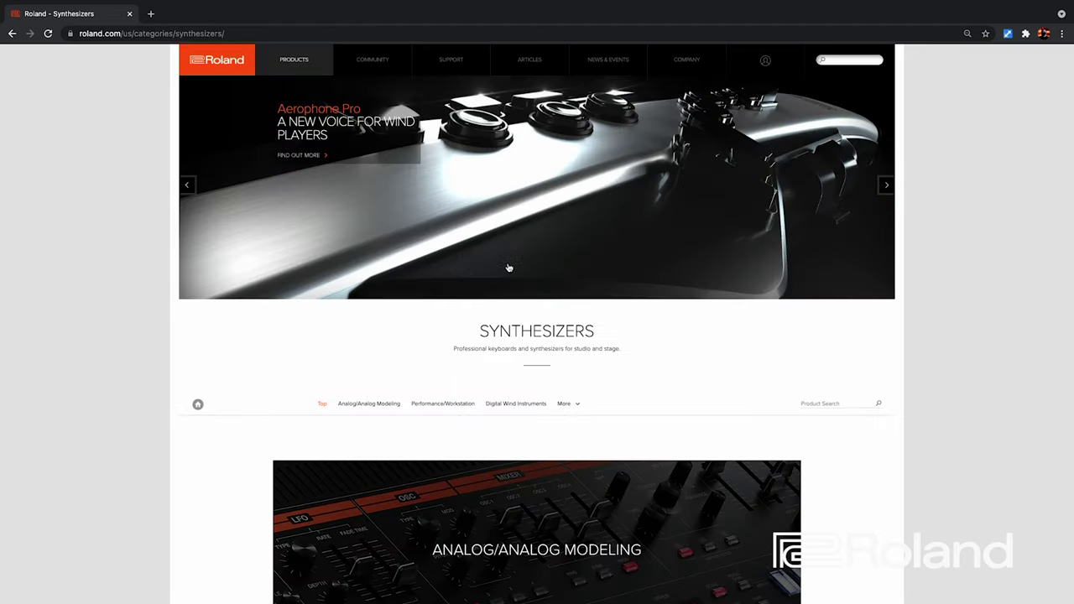
scroll(508, 266, down, 6)
click(557, 236)
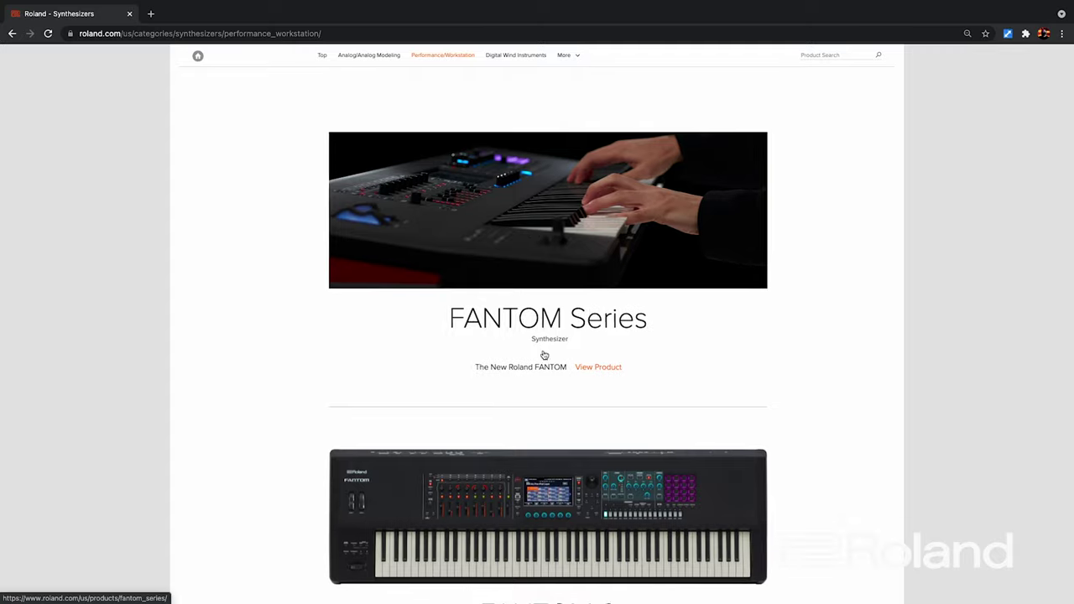
scroll(545, 361, down, 3)
scroll(543, 369, down, 2)
- Open the FANTOM 7 page and expand Downloads to find the Windows 10 driver entry
click(559, 366)
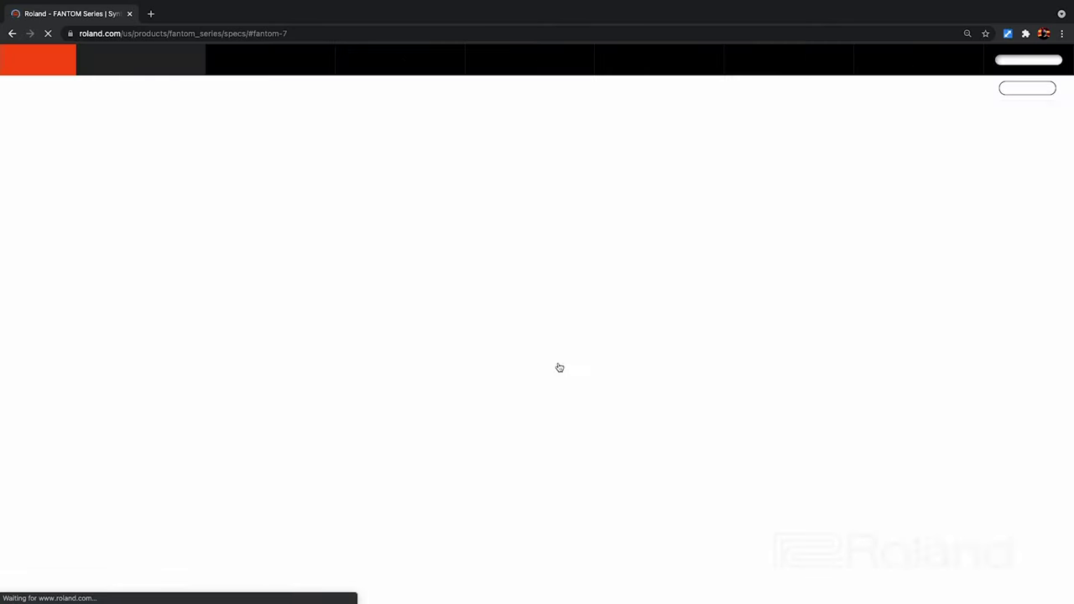
scroll(559, 366, down, 20)
scroll(559, 367, down, 20)
scroll(559, 367, down, 1)
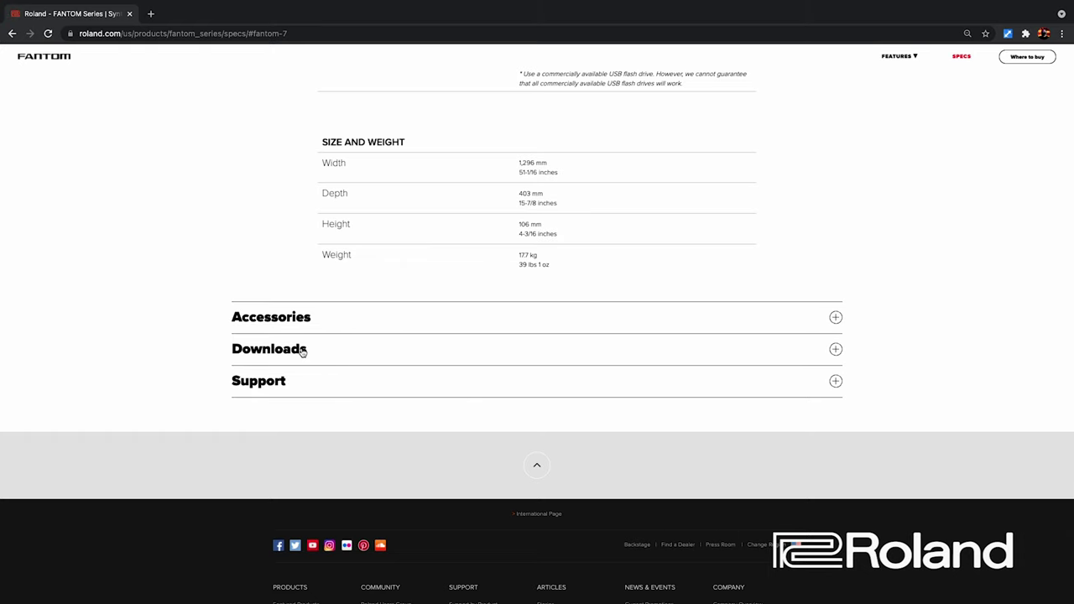
click(302, 350)
scroll(465, 335, down, 3)
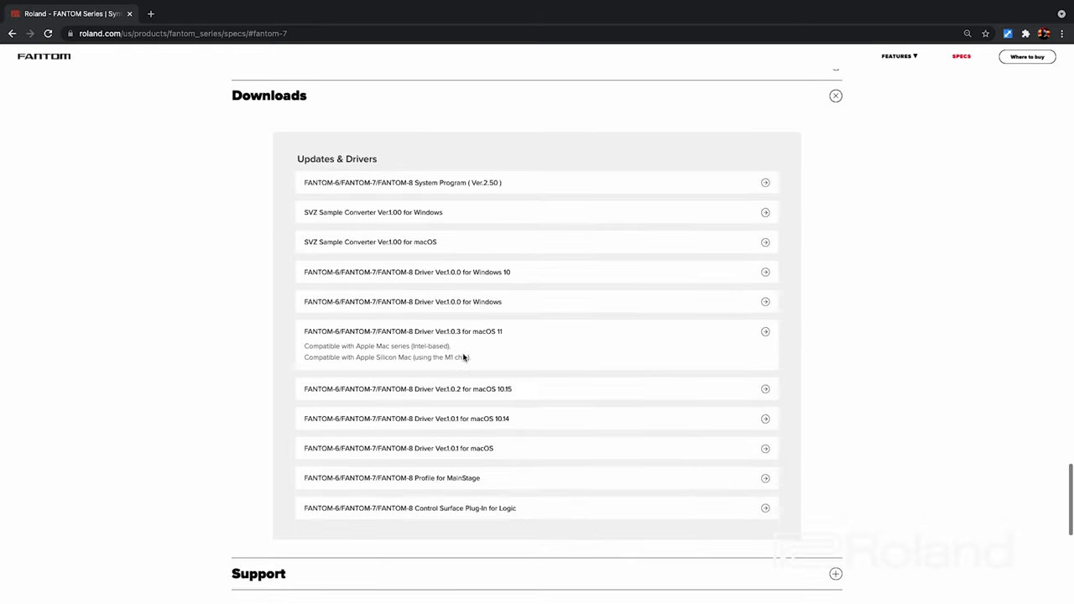
scroll(465, 357, up, 5)
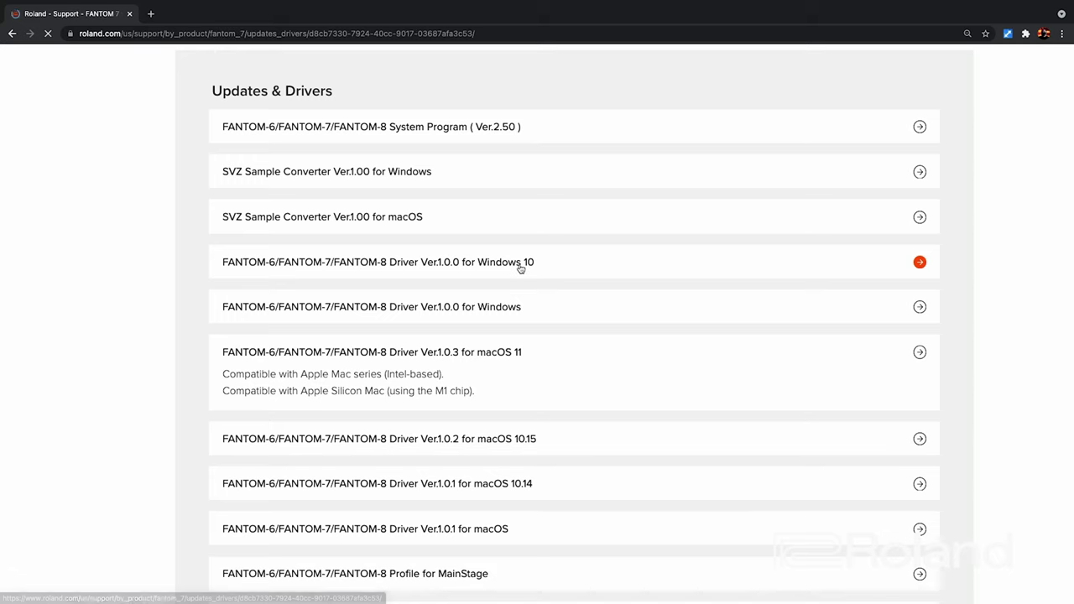
- Scroll through the FANTOM-6/7/8 Windows 10 driver support page
scroll(669, 337, up, 5)
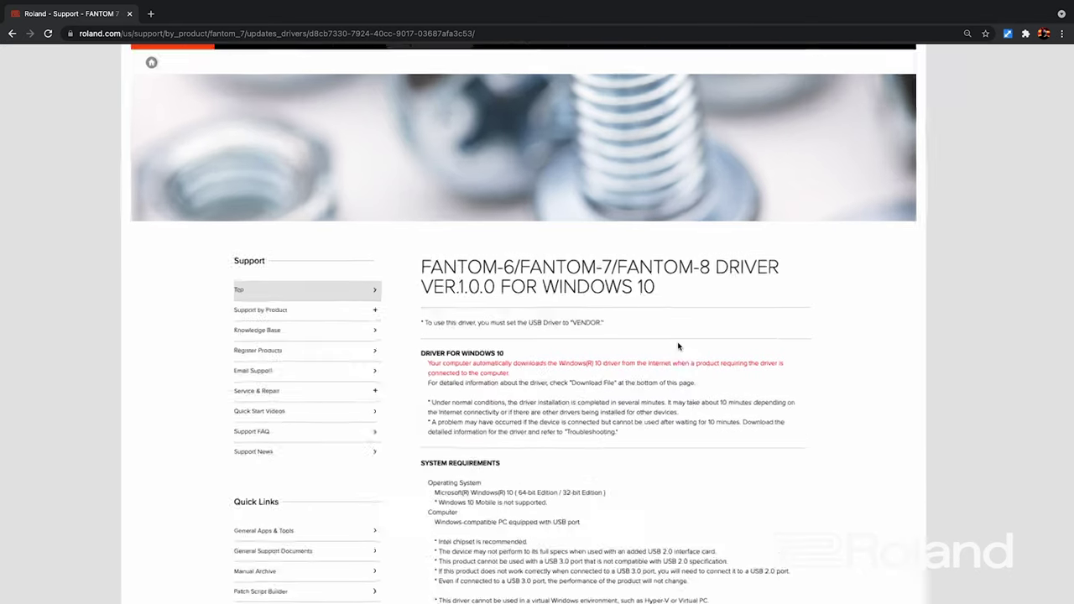
scroll(678, 346, down, 2)
scroll(679, 346, down, 1)
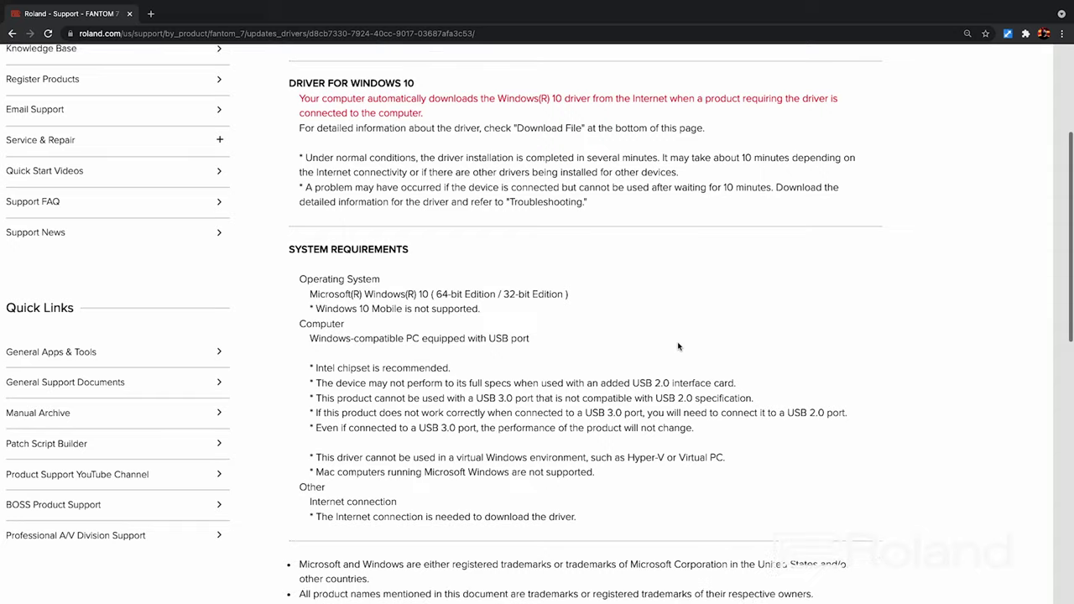
scroll(678, 346, down, 2)
scroll(678, 345, down, 5)
scroll(678, 345, down, 3)
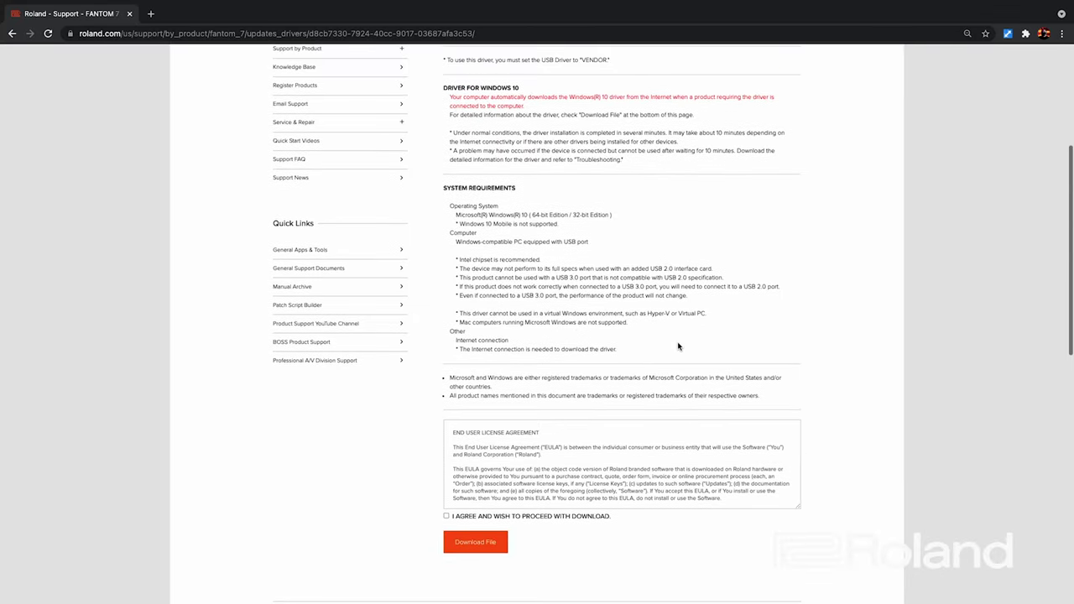
scroll(678, 346, up, 5)
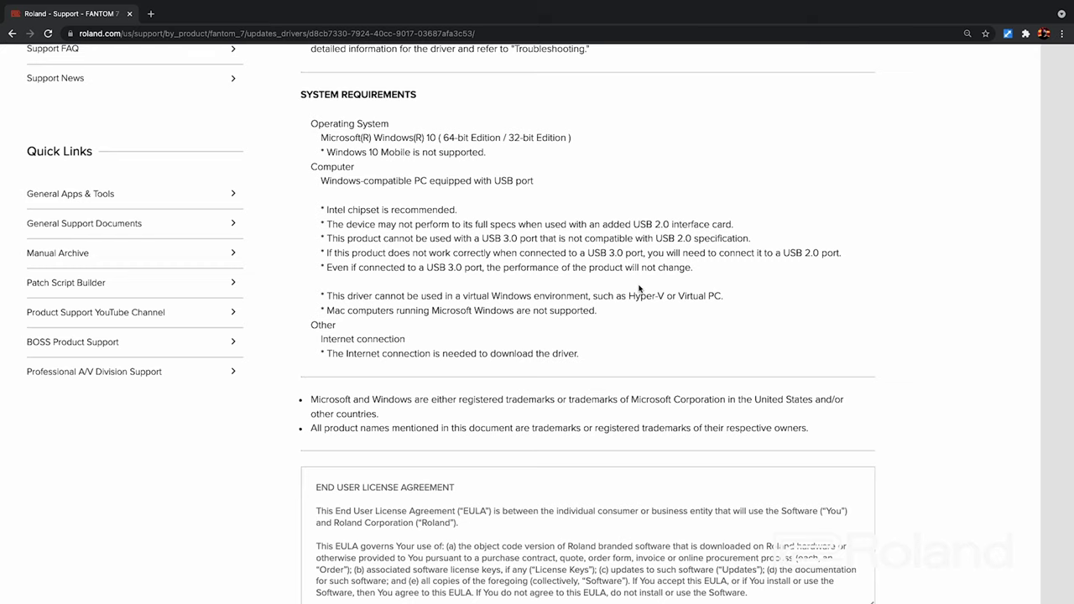
- Go back to the FANTOM 7 specs page and expand Downloads to the driver list
scroll(638, 288, left, 5)
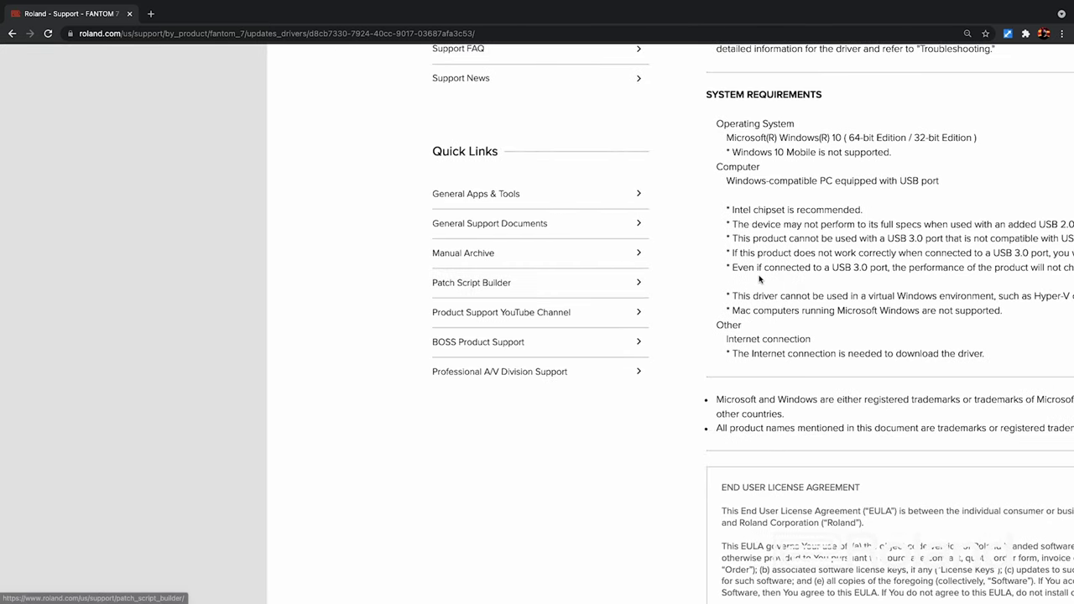
scroll(760, 279, down, 5)
scroll(761, 279, left, 5)
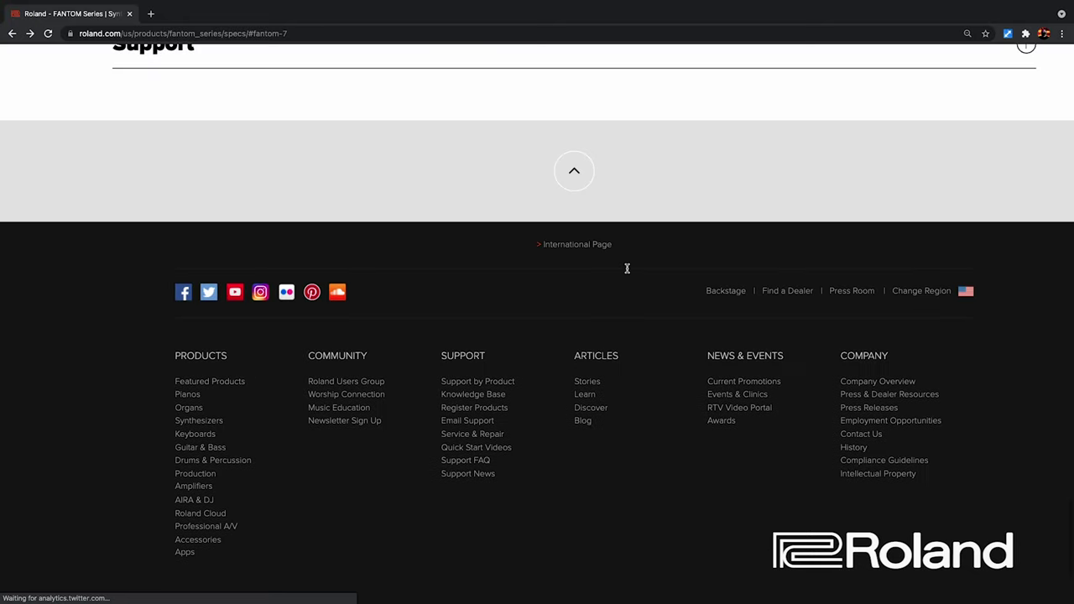
scroll(627, 268, up, 15)
scroll(627, 269, down, 6)
click(225, 405)
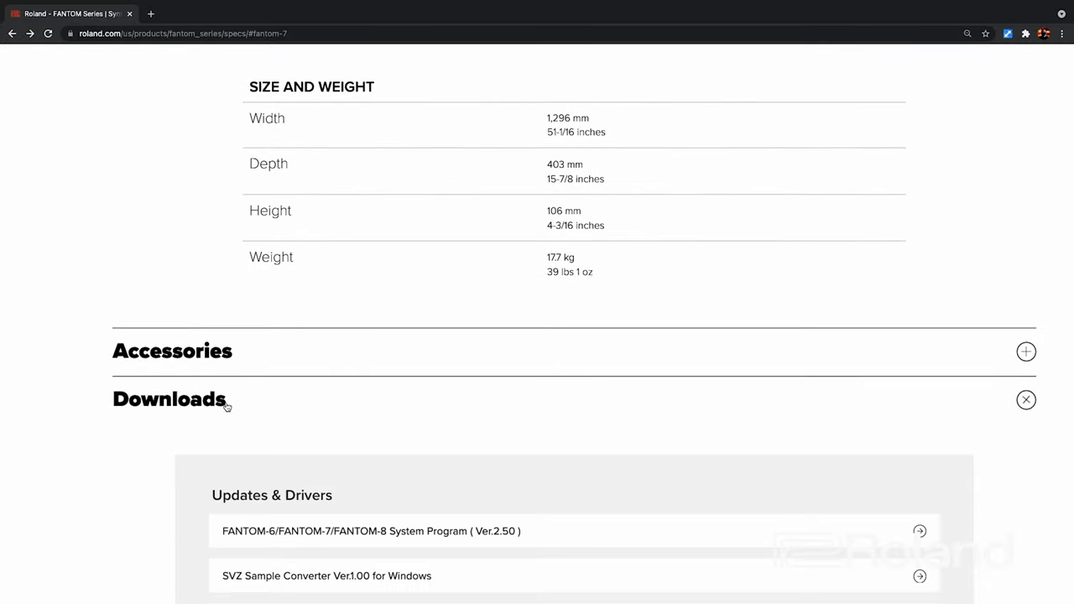
scroll(355, 386, down, 5)
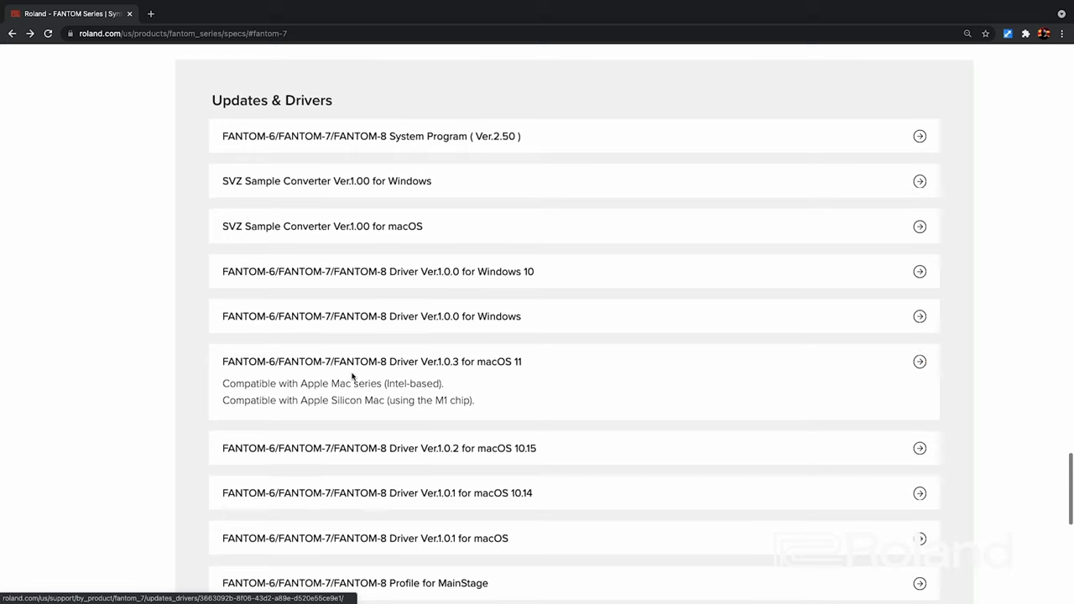
mouse_move(17, 5)
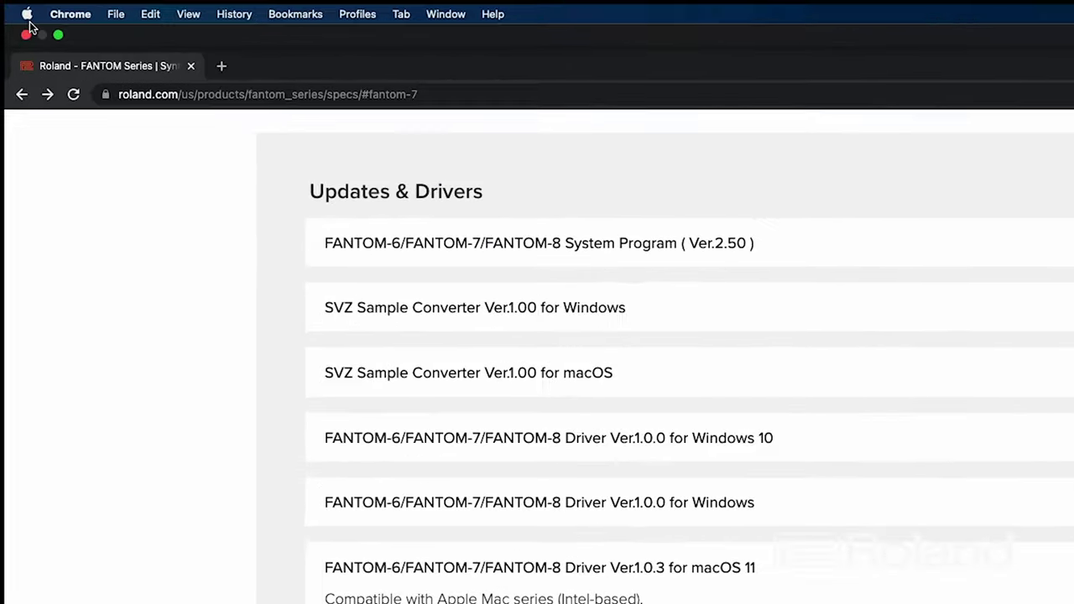
click(26, 15)
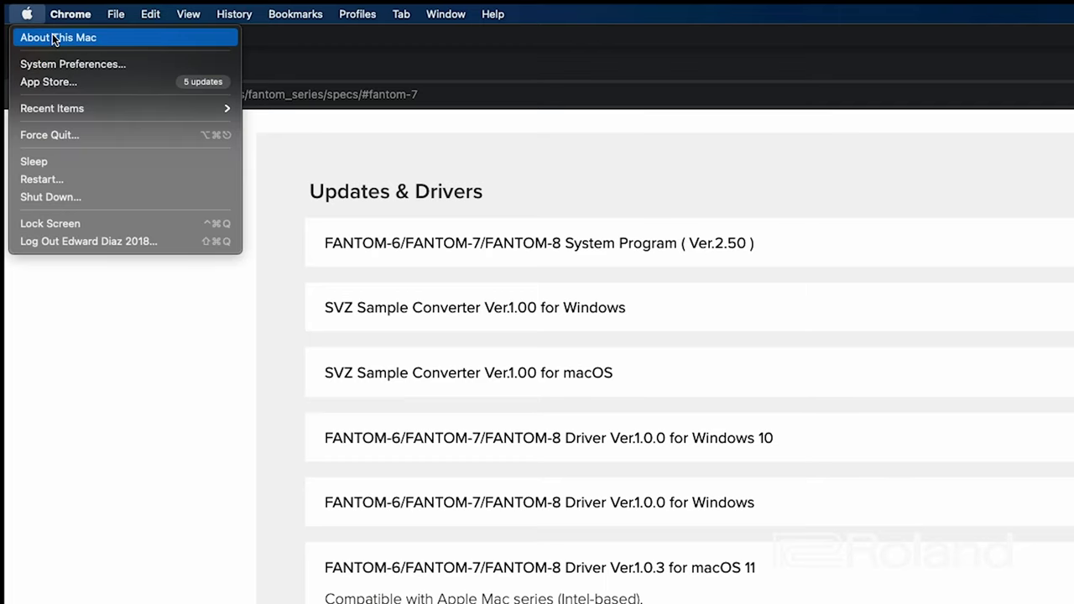
key(Escape)
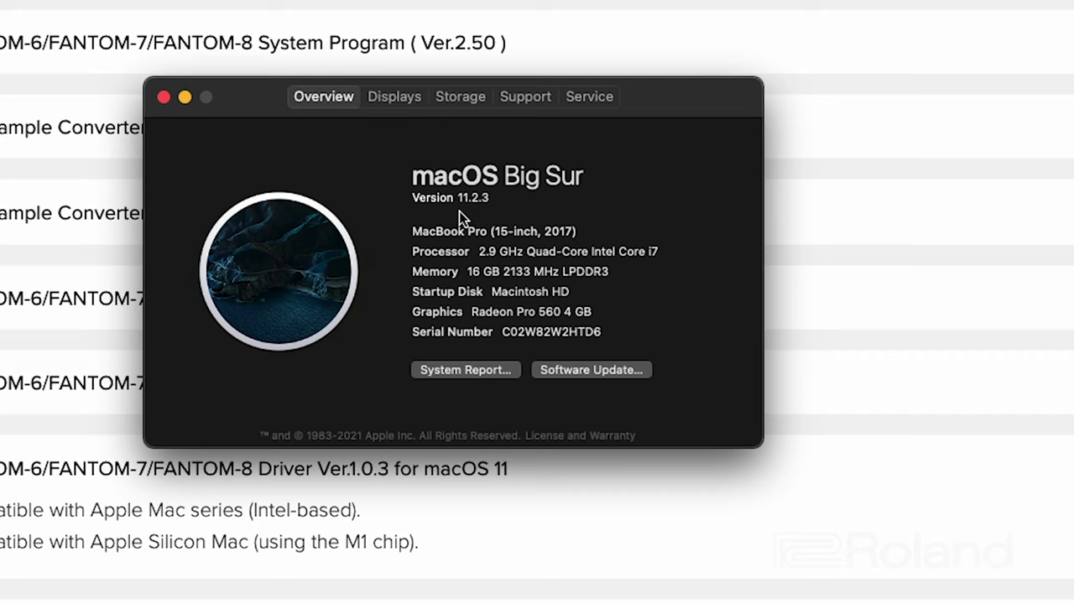
click(163, 98)
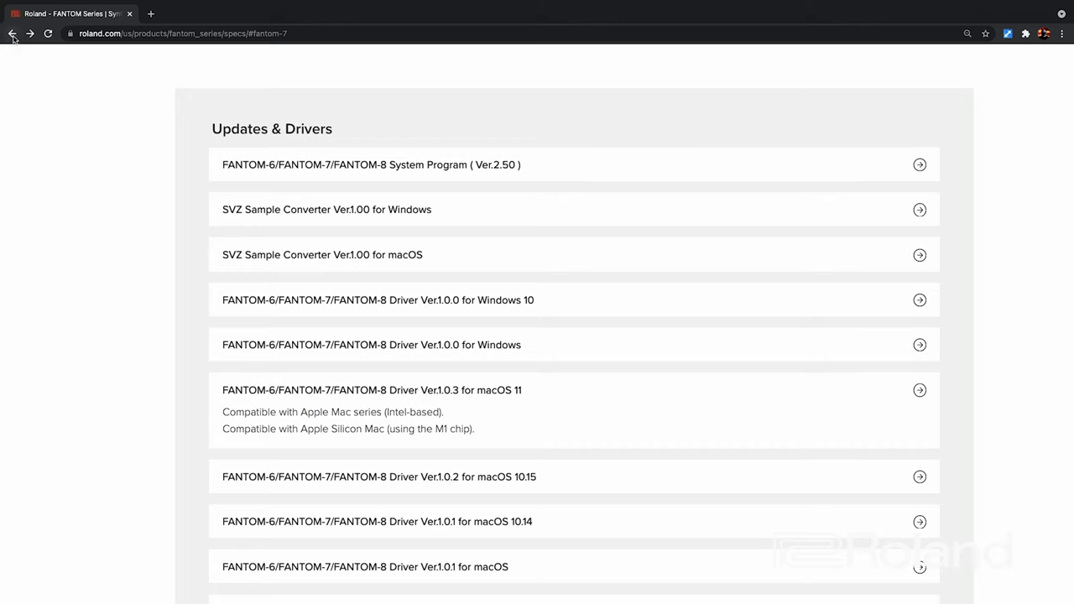
- Open Security & Privacy from the Apple menu's System Preferences
click(16, 7)
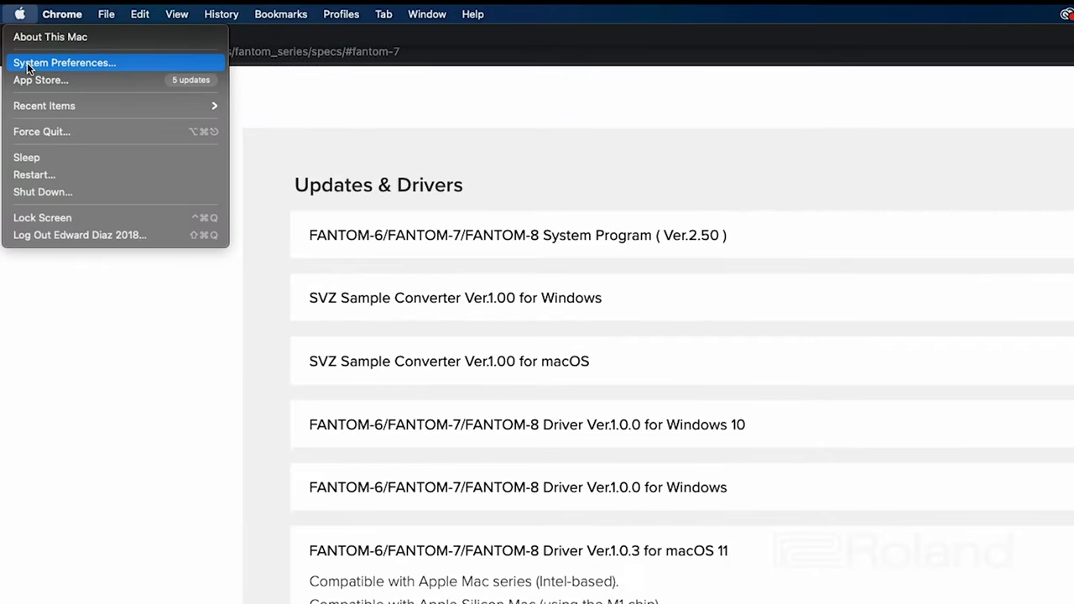
click(26, 64)
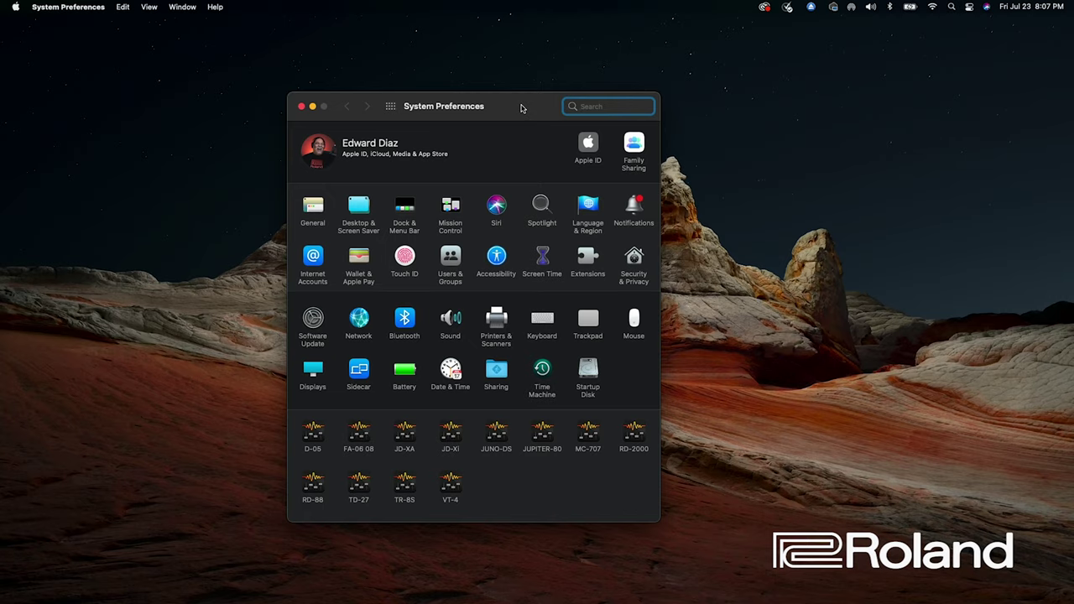
click(635, 260)
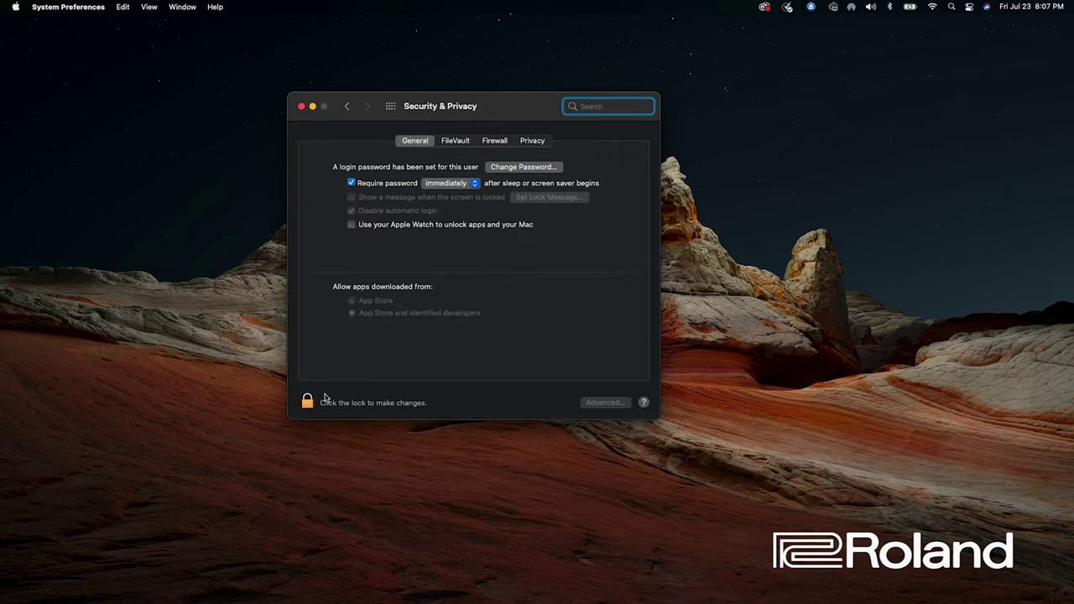
- Unlock the settings with the account password, re-lock them and close the window
click(308, 403)
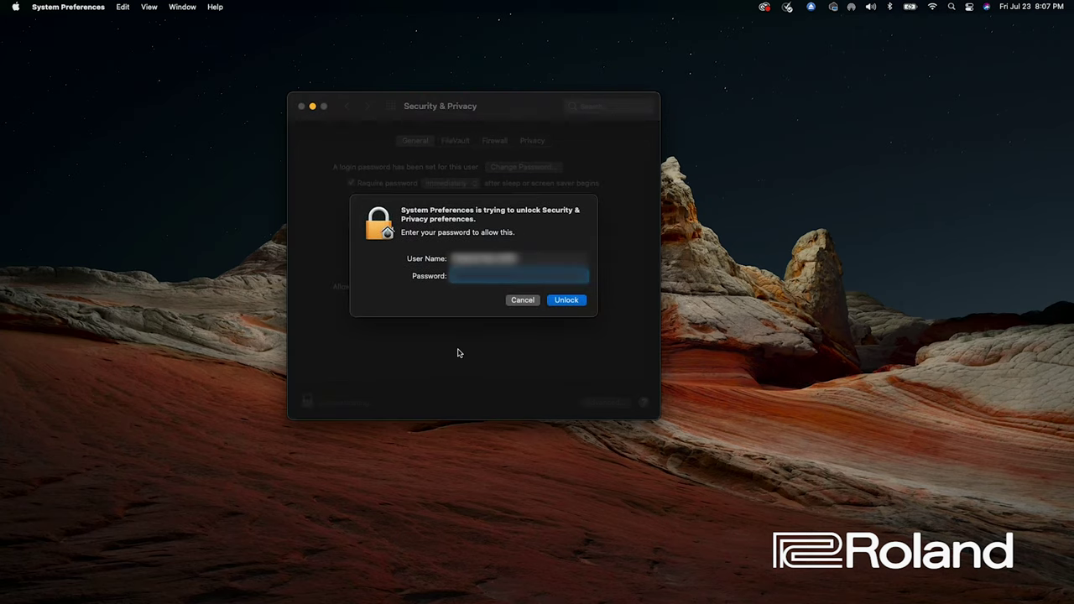
key(Return)
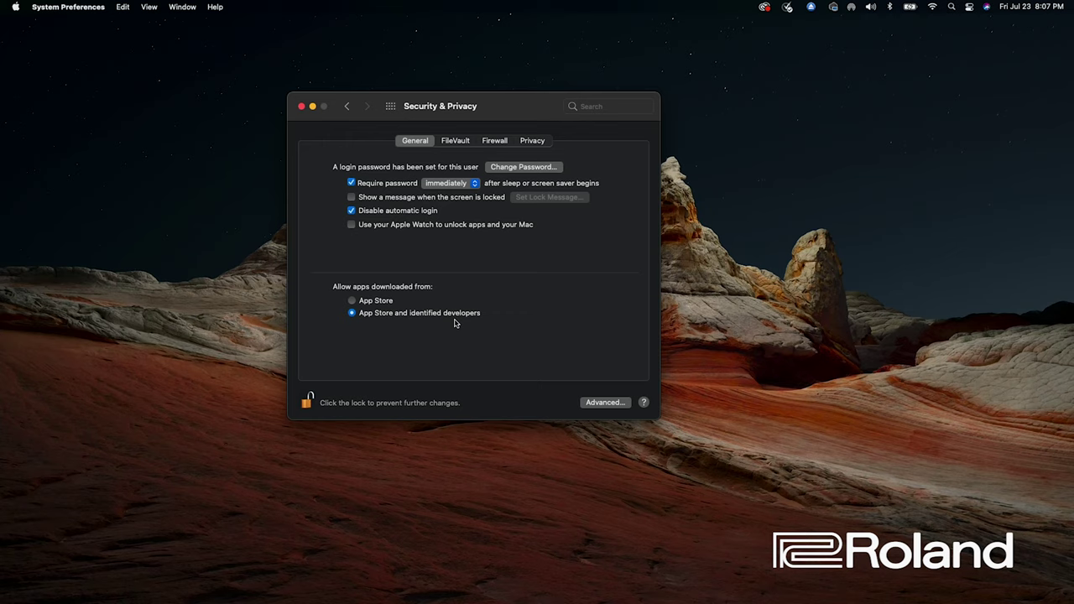
click(308, 400)
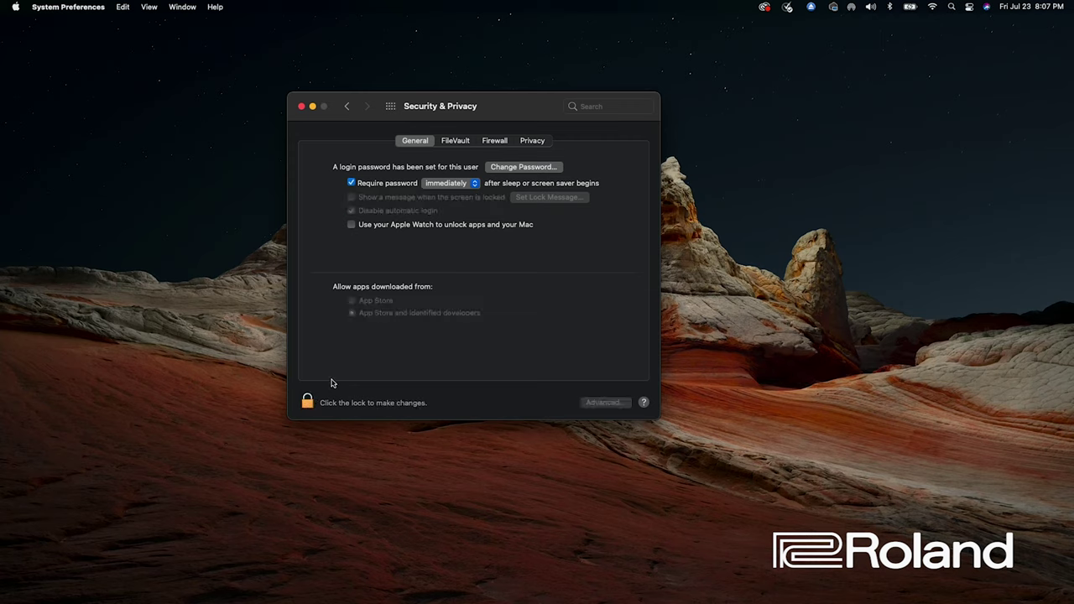
click(302, 108)
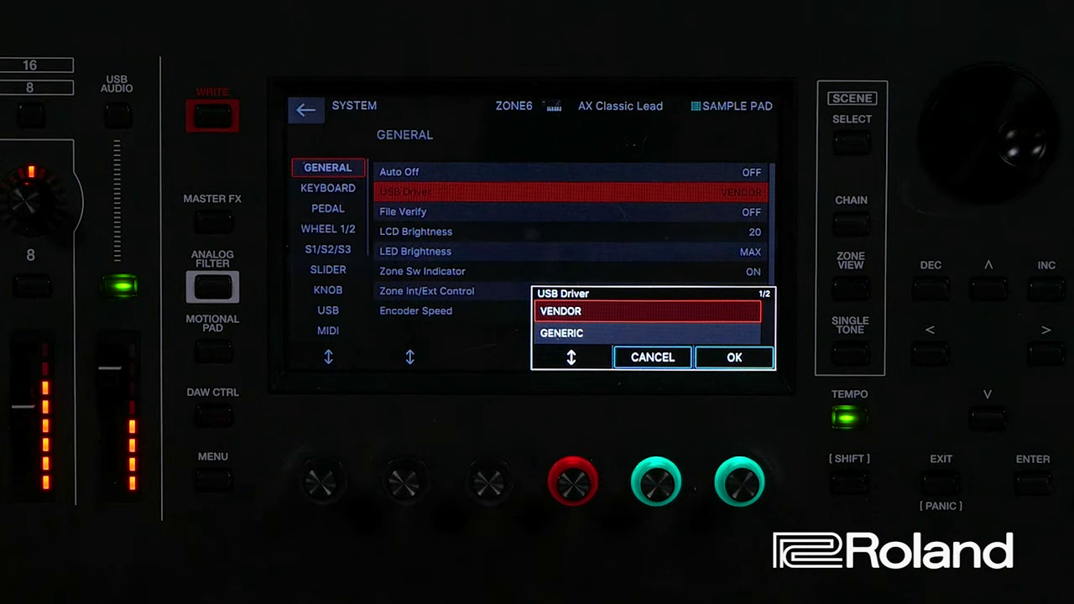
- Keep the FANTOM's USB Driver at VENDOR and exit to the MENU page
key(Down)
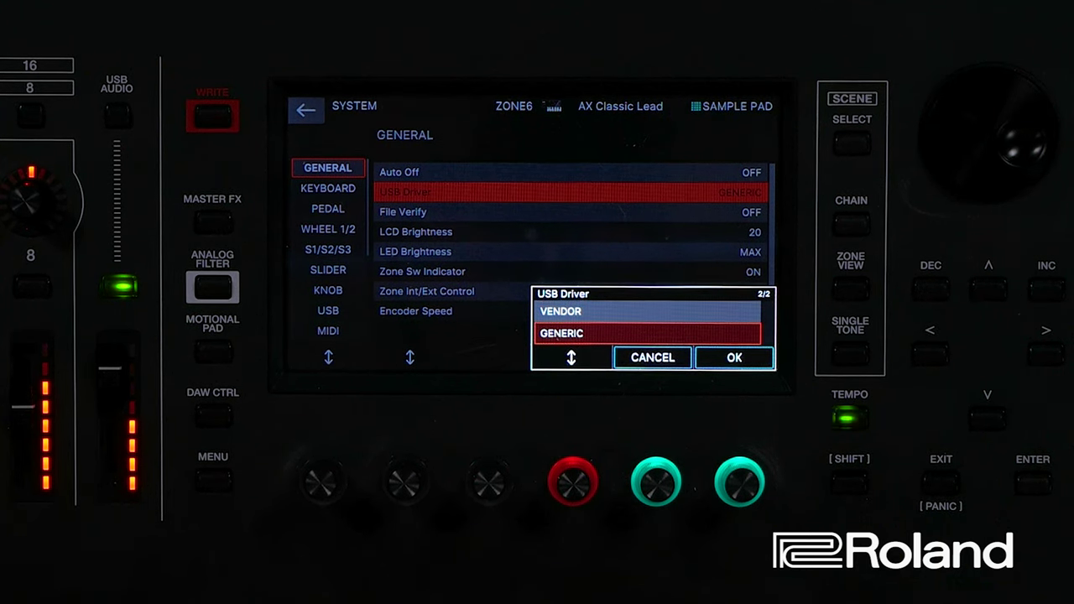
key(Up)
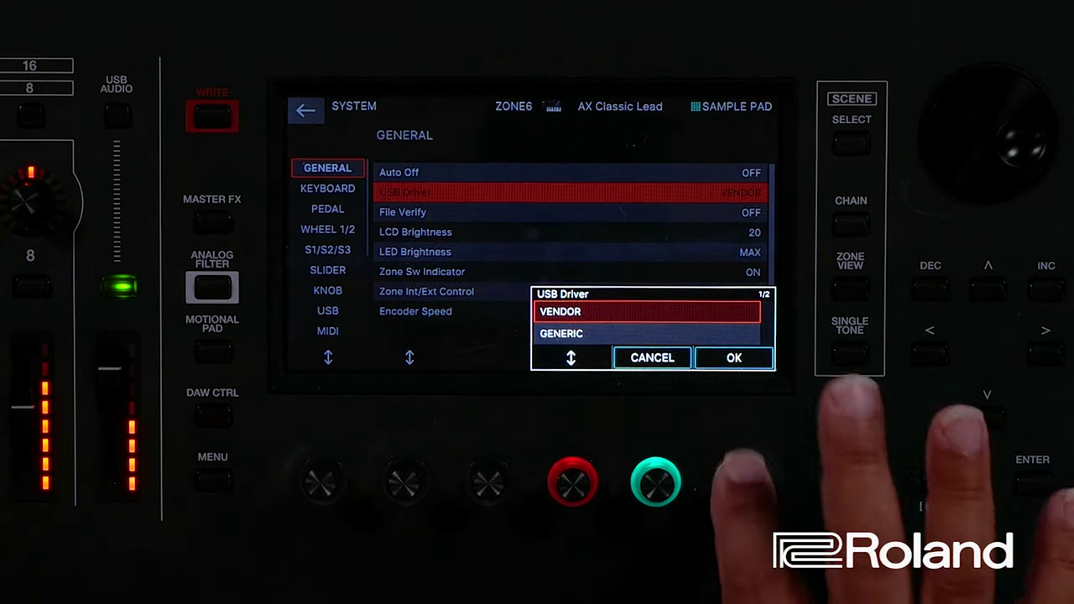
key(Return)
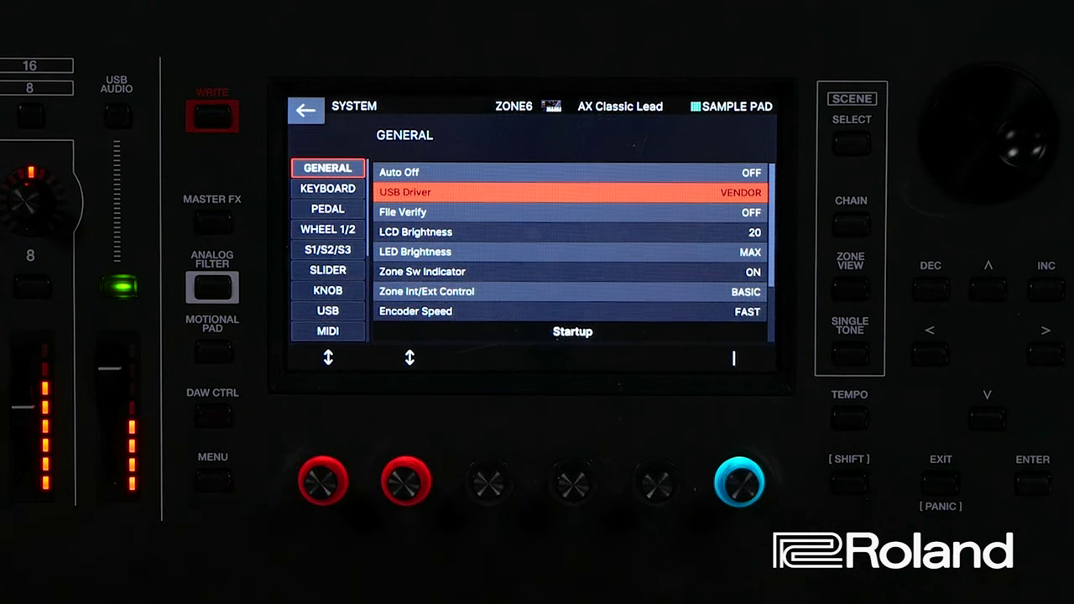
key(Escape)
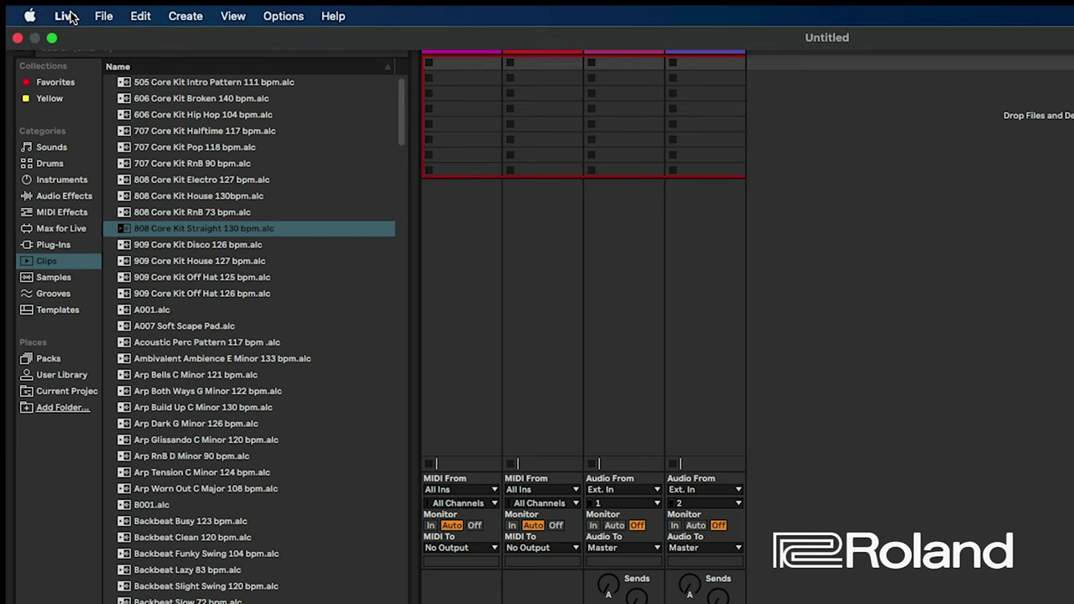
- Check Live's Audio preferences use FANTOM-6 7 8 for input and output, then open Input Config
click(66, 16)
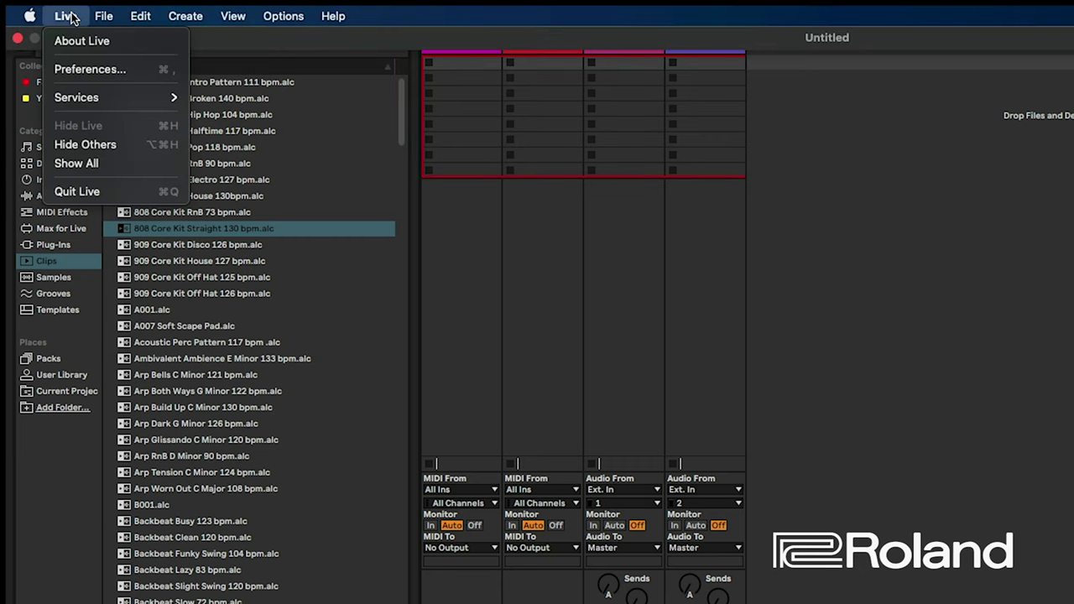
click(72, 73)
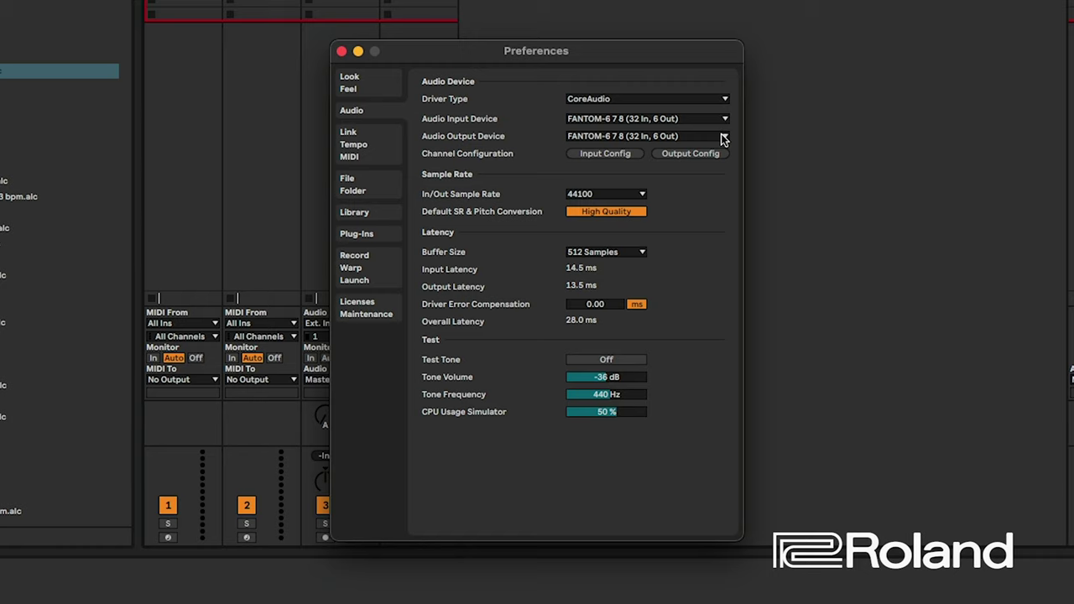
click(619, 156)
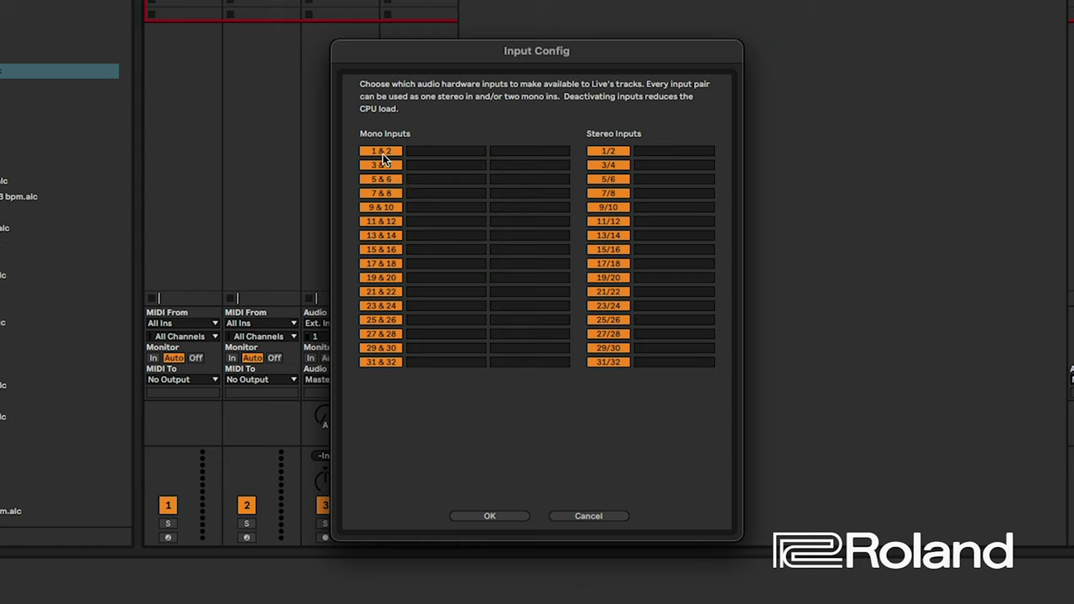
- Toggle mono input pairs 1/2 and 7/8 off and back on
click(382, 157)
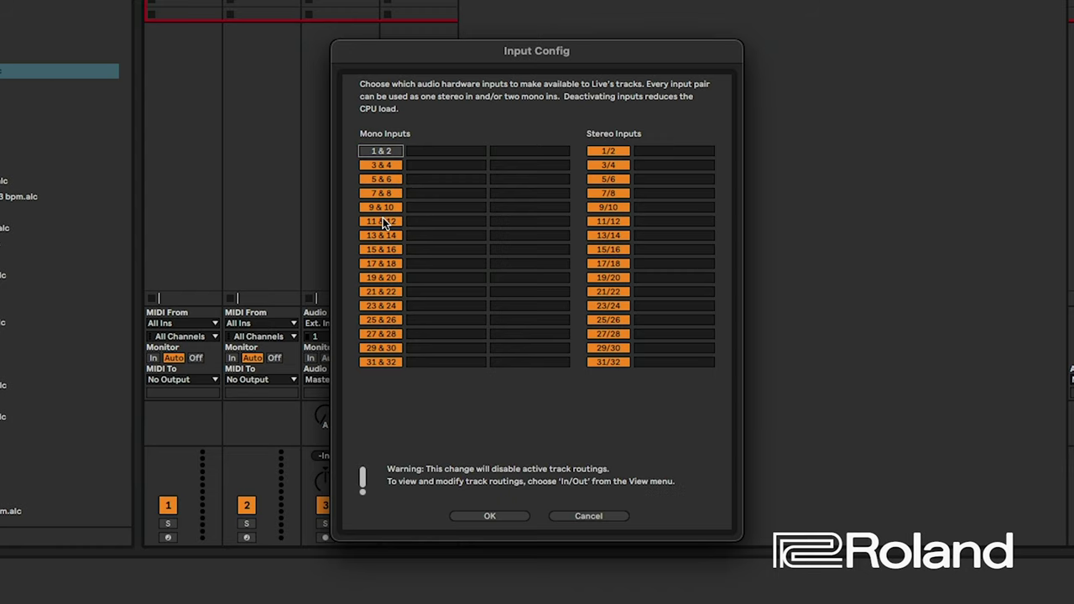
click(384, 161)
click(382, 194)
click(383, 194)
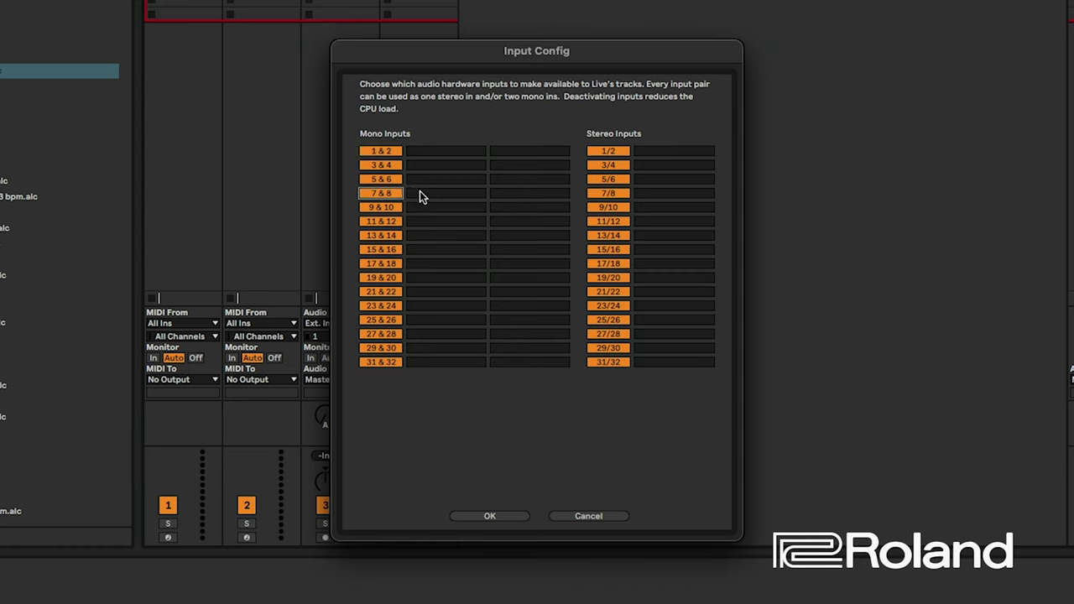
- Name the stereo inputs Zone 1 through Zone 4 and confirm with OK
click(680, 151)
text(Zone 2)
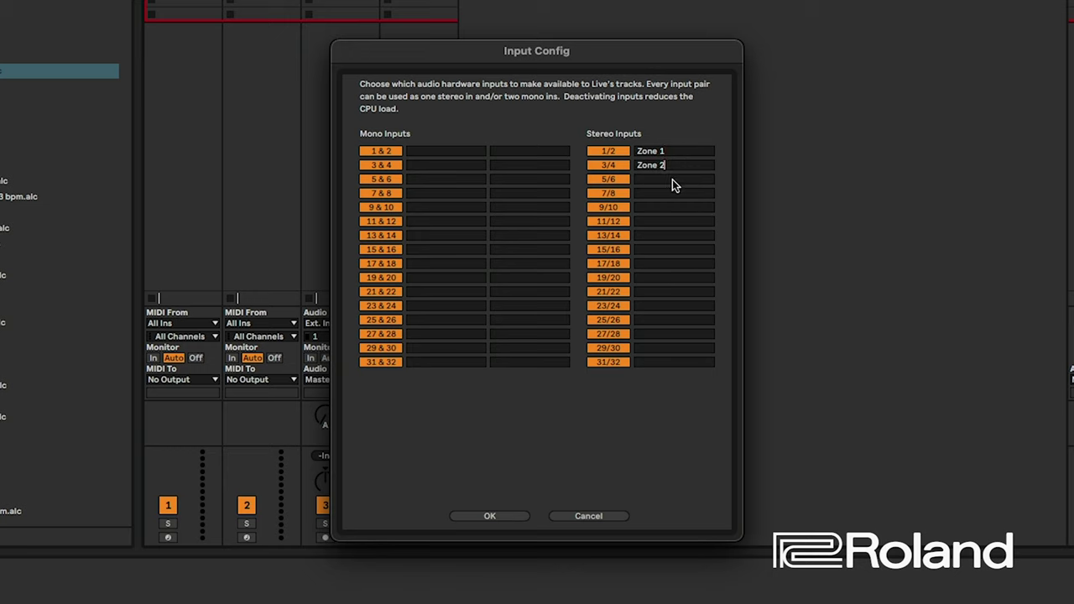
click(673, 181)
text(Zone 3)
click(665, 196)
text(Zon)
click(491, 516)
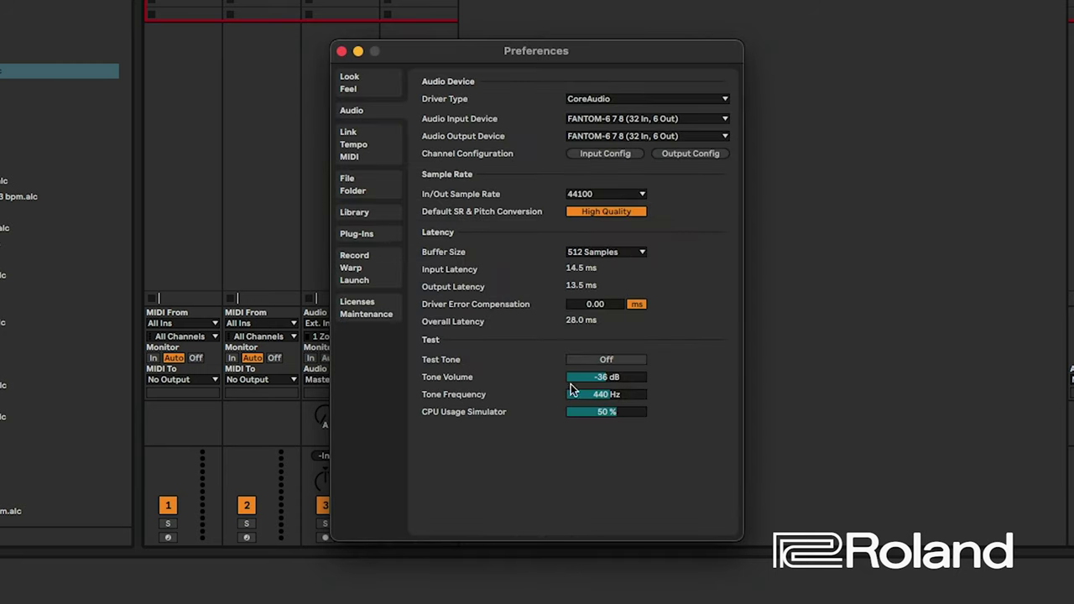
- Rename the stereo outputs Mains, Sub Out 1 and Sub Out 2 in Output Config and confirm
click(681, 155)
click(661, 165)
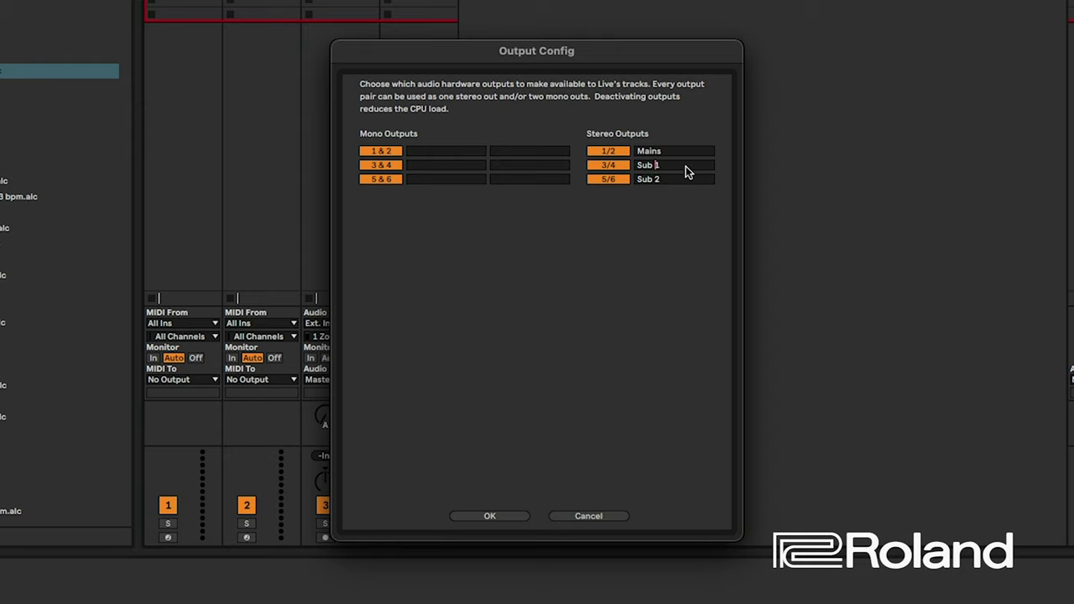
text(Out 1)
key(BackSpace)
click(492, 516)
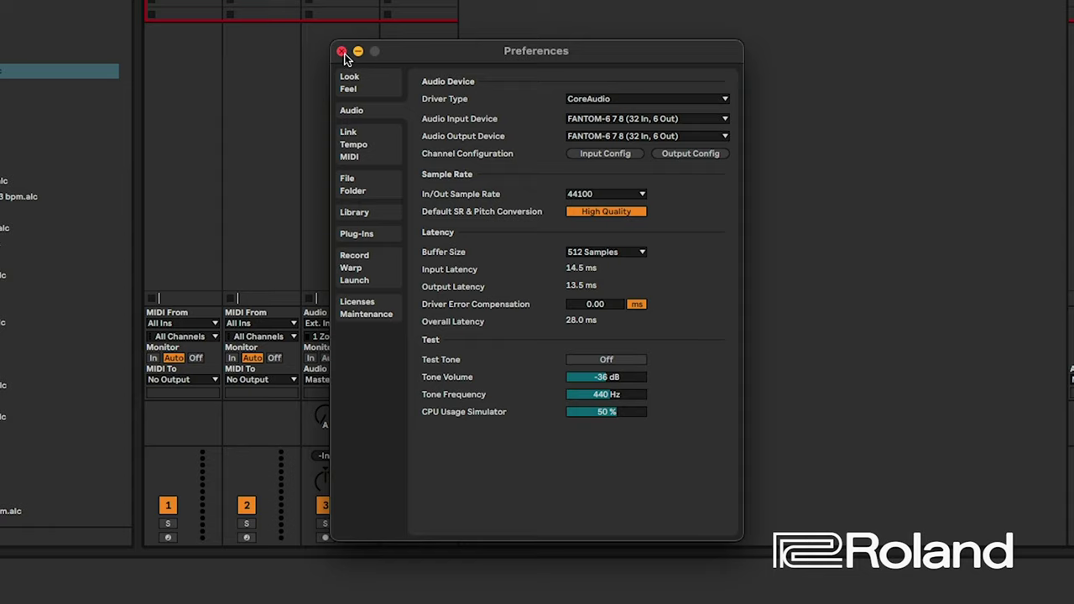
- Close Preferences and set audio track 3's input to Ext. In, 19/20 Zone 10
click(343, 52)
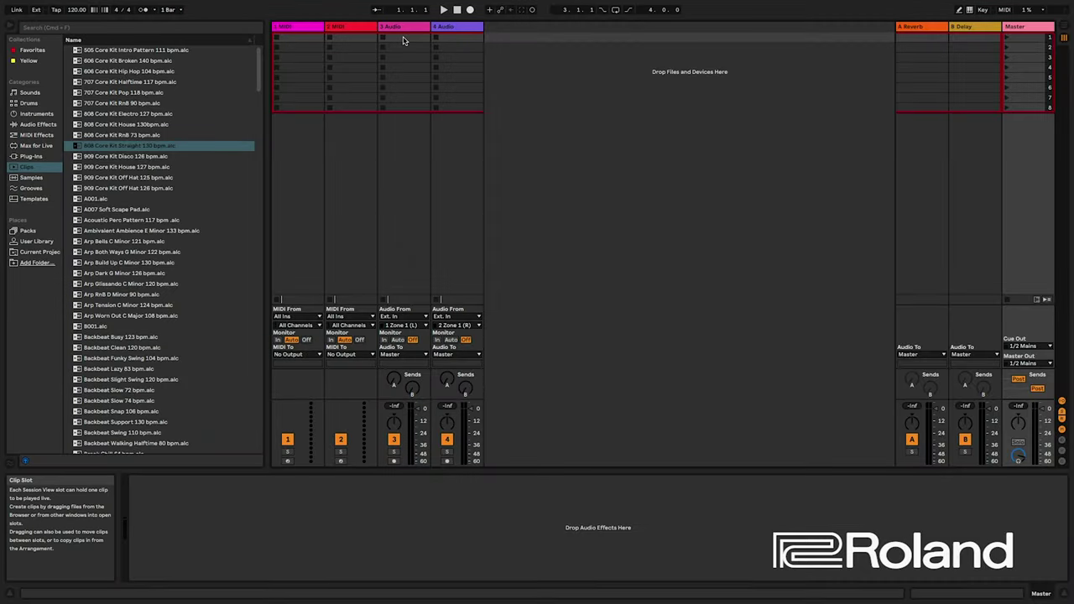
click(408, 30)
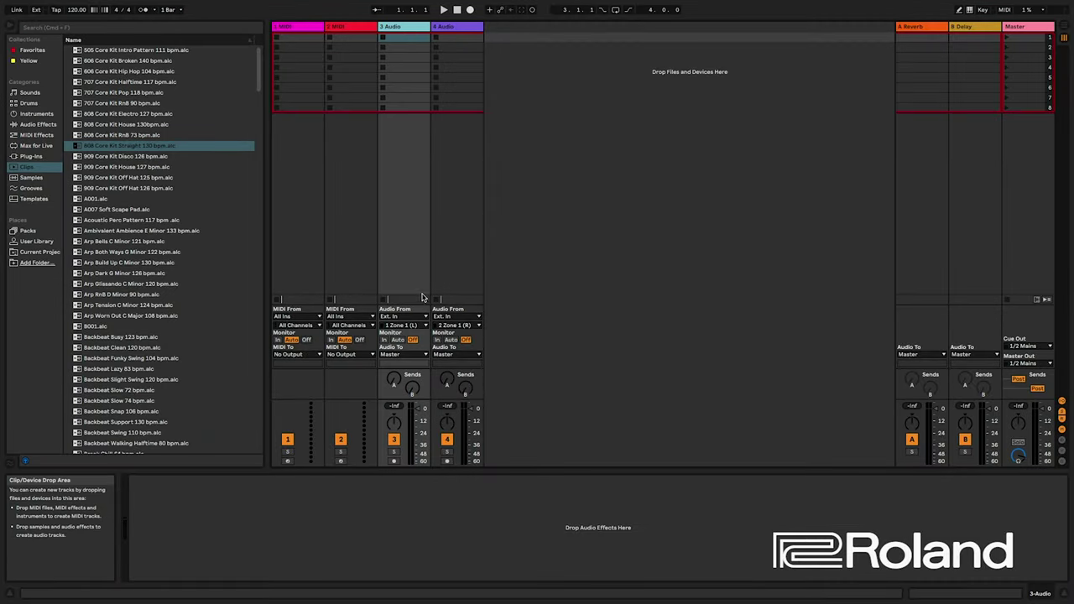
click(423, 316)
click(424, 318)
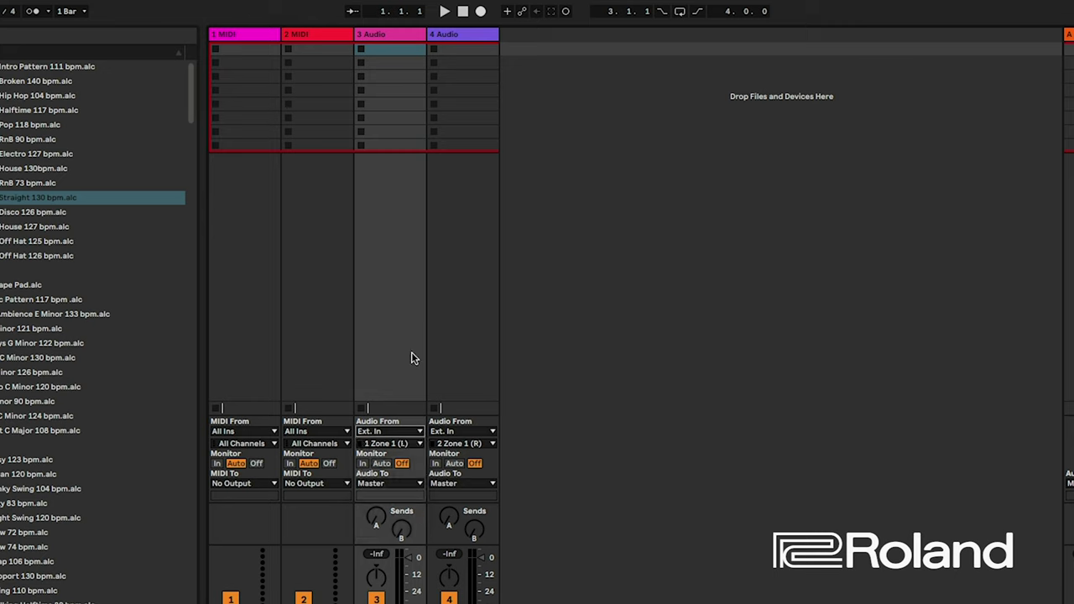
click(420, 444)
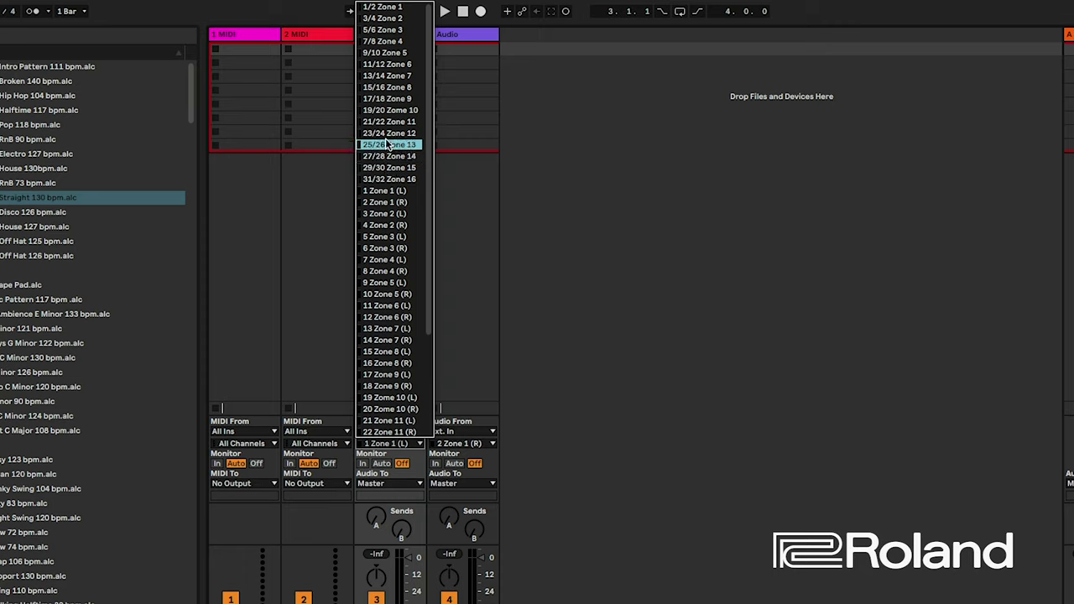
click(394, 111)
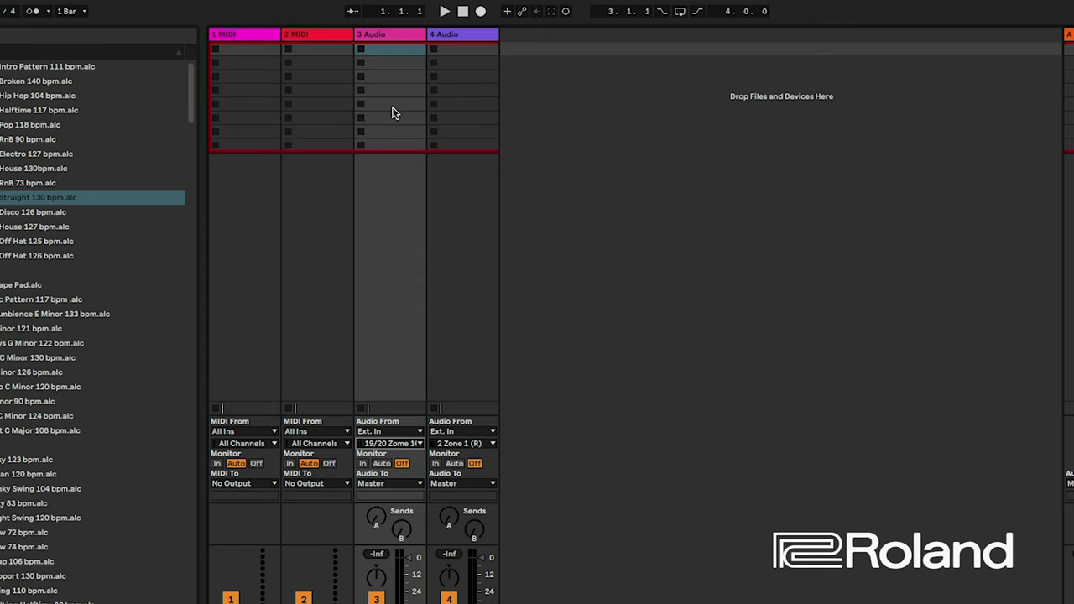
click(548, 122)
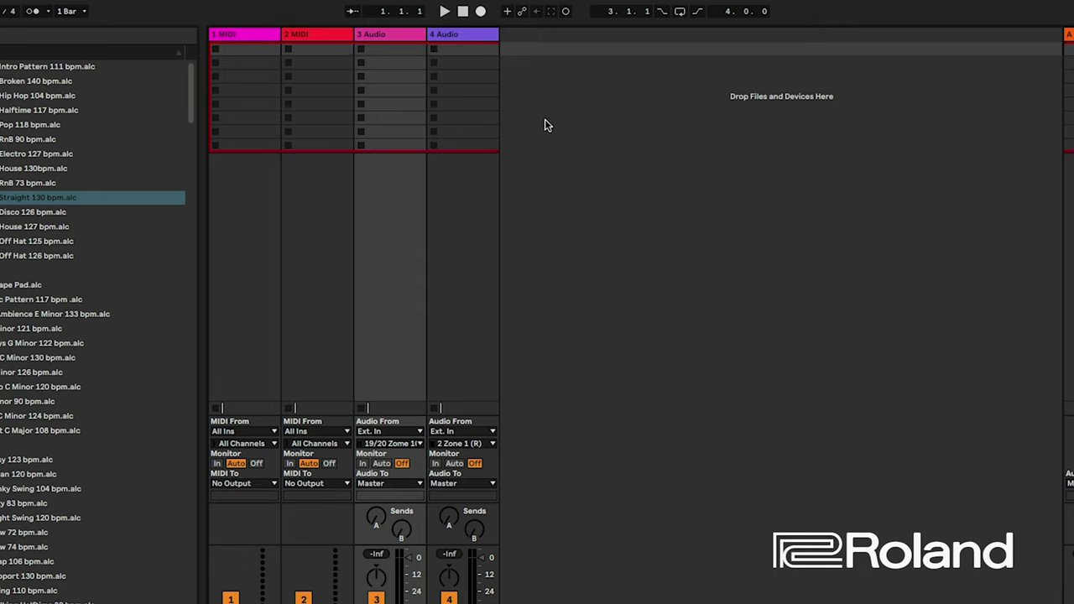
- Set MIDI track 2 to receive from FANTOM-6 7 8 on Ch. 4
click(333, 37)
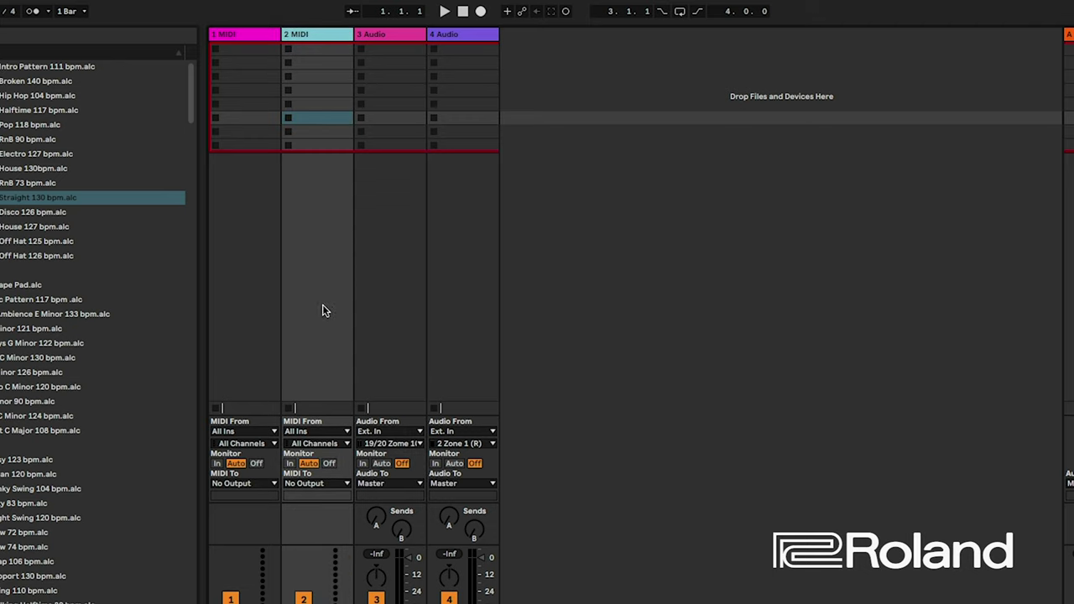
click(345, 432)
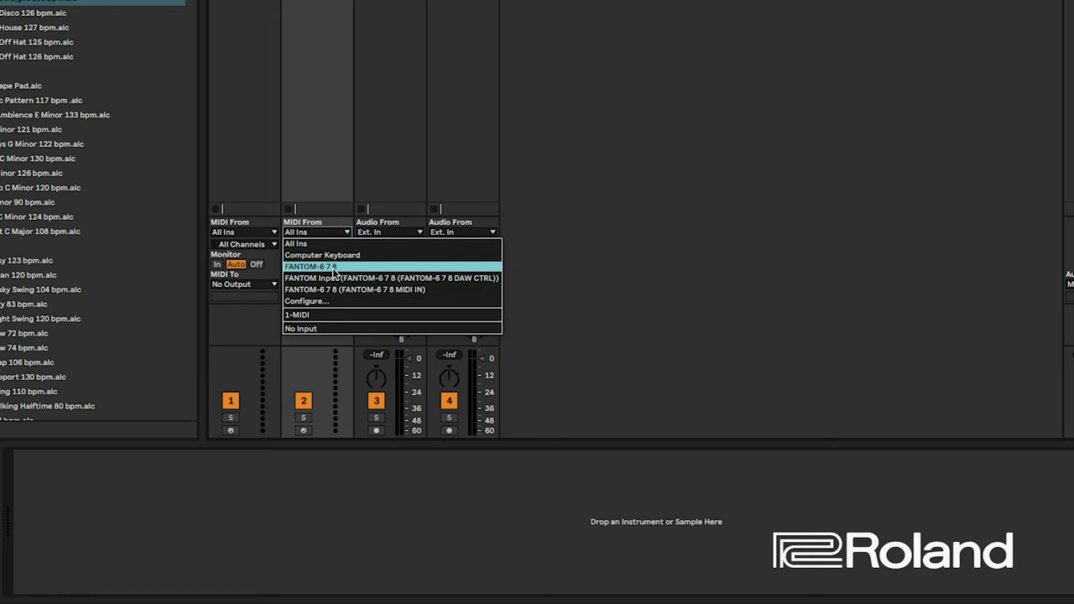
click(334, 267)
click(345, 245)
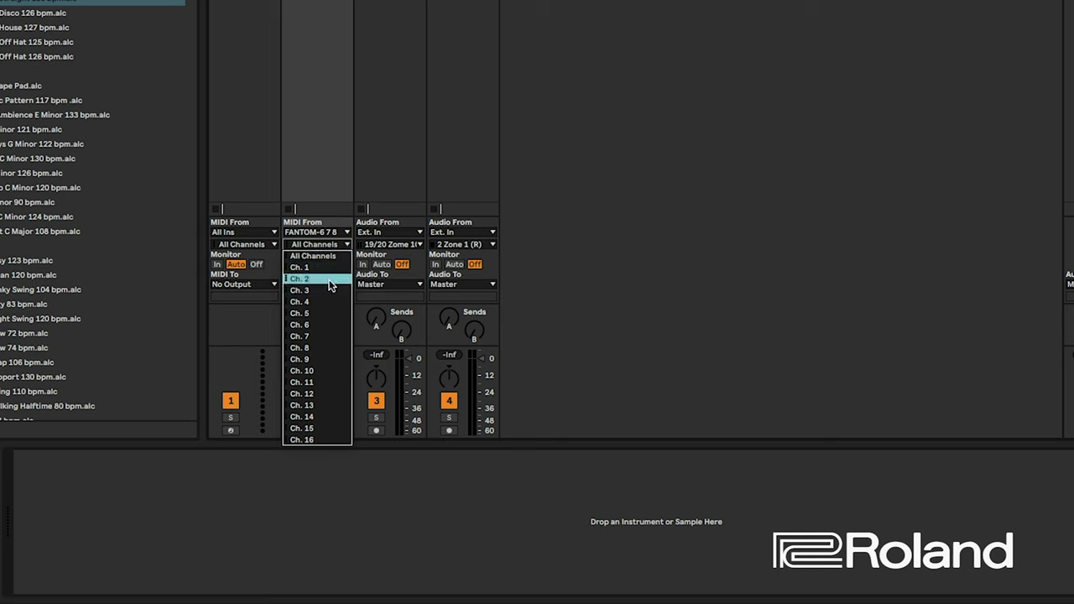
click(312, 255)
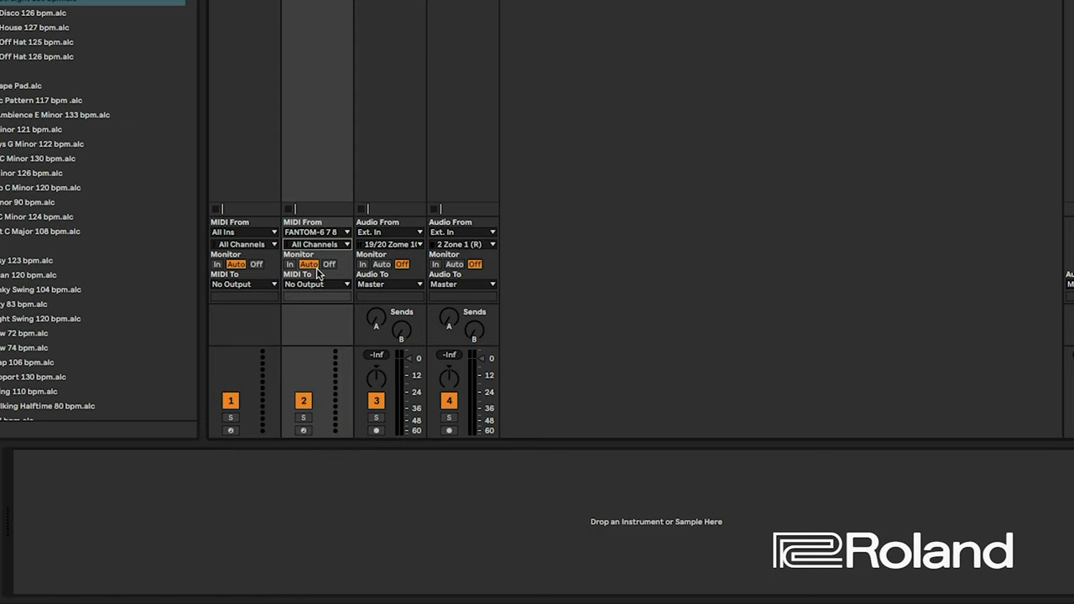
click(332, 246)
click(316, 303)
- Send track 2's MIDI out to FANTOM-6 7 8 on Ch. 2
click(343, 286)
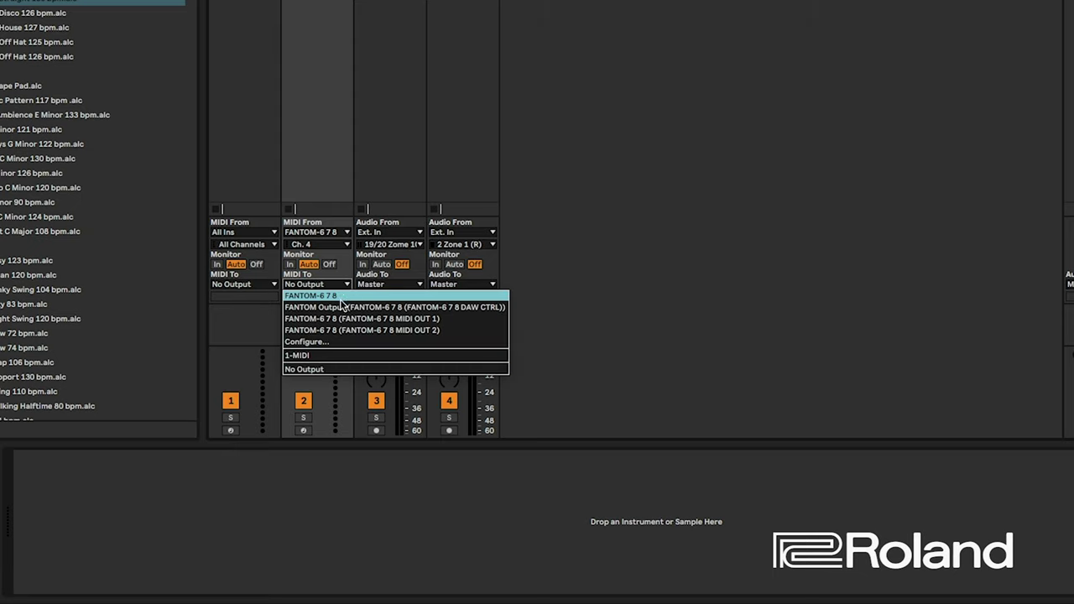
click(342, 298)
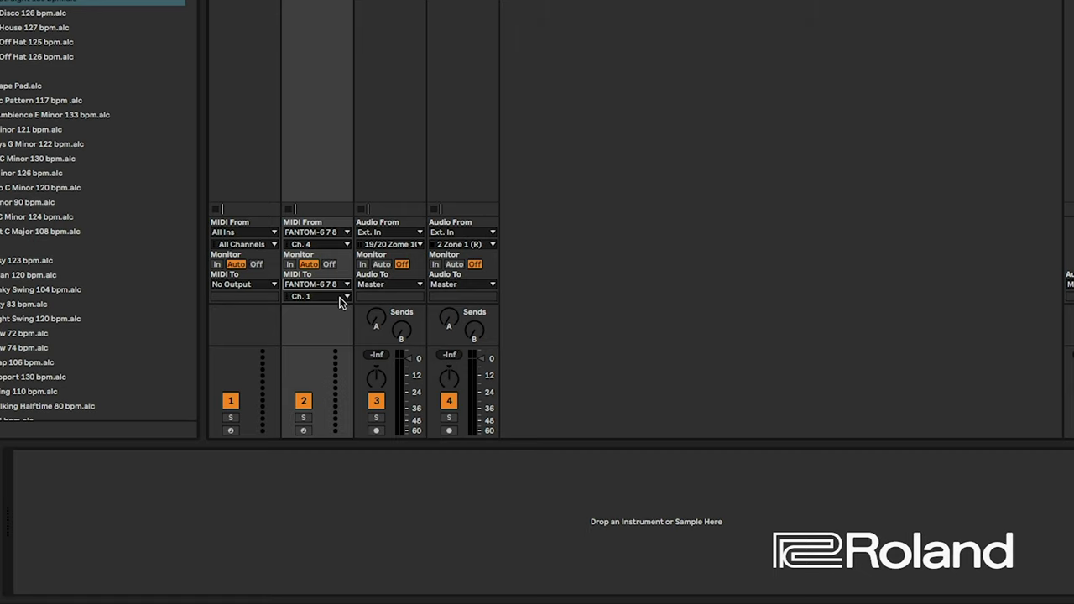
click(342, 299)
click(333, 343)
click(336, 297)
click(330, 317)
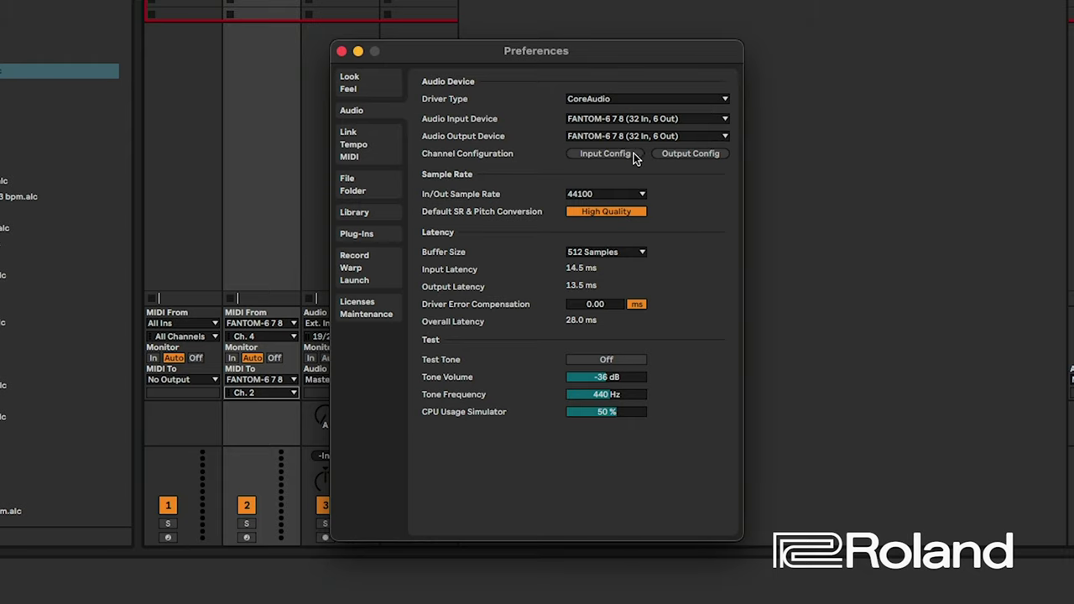
click(605, 153)
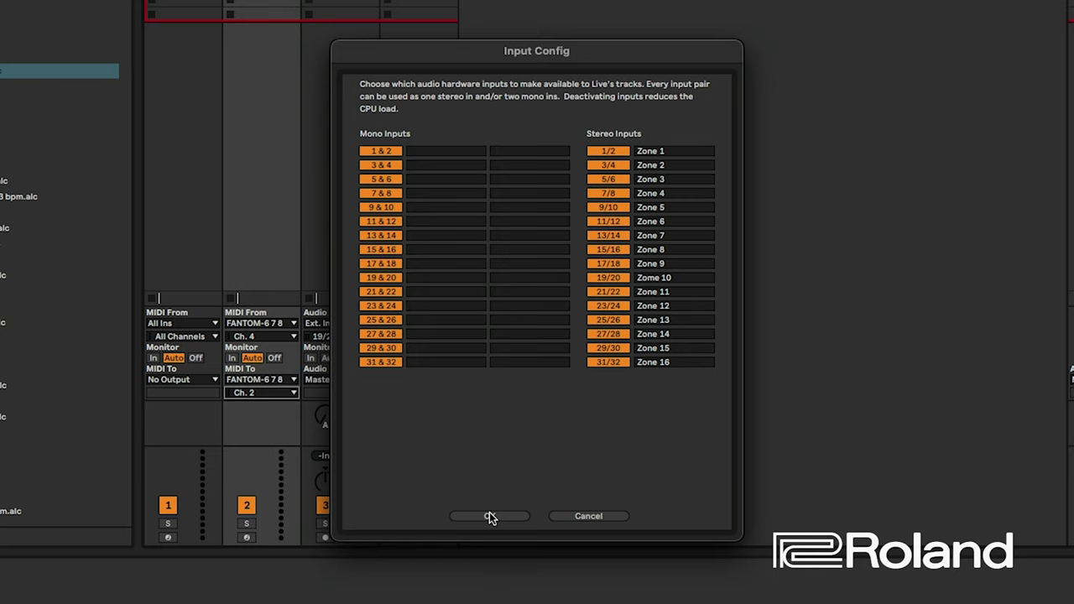
click(490, 516)
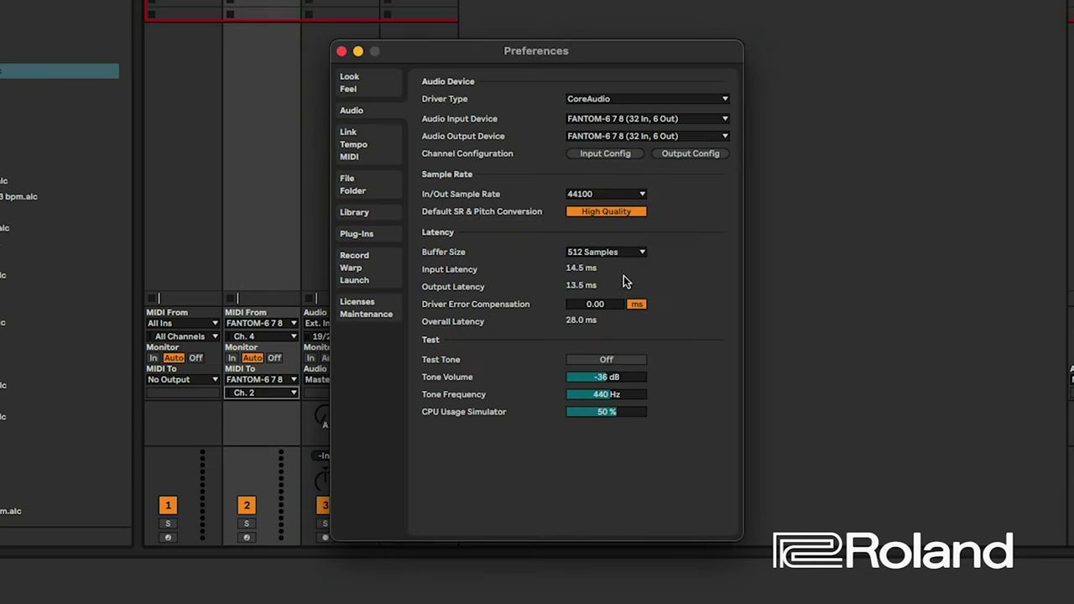
click(680, 156)
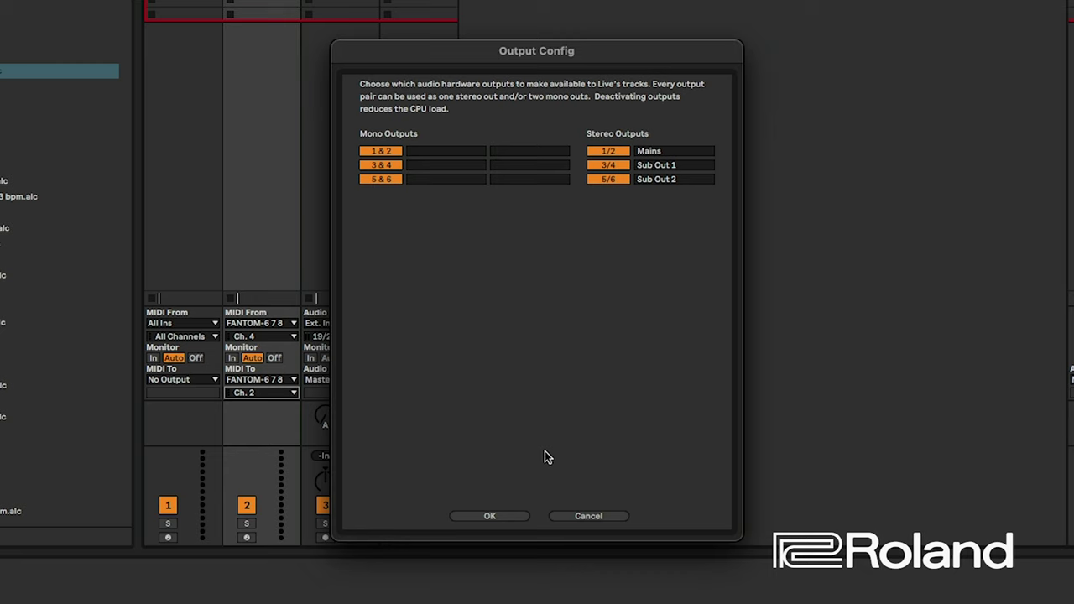
click(490, 516)
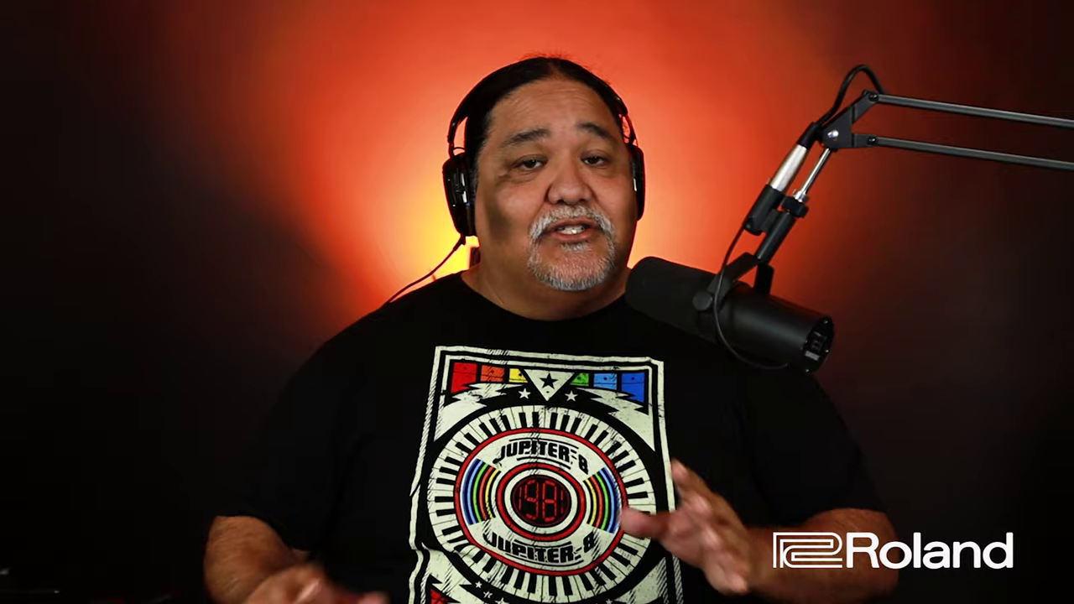